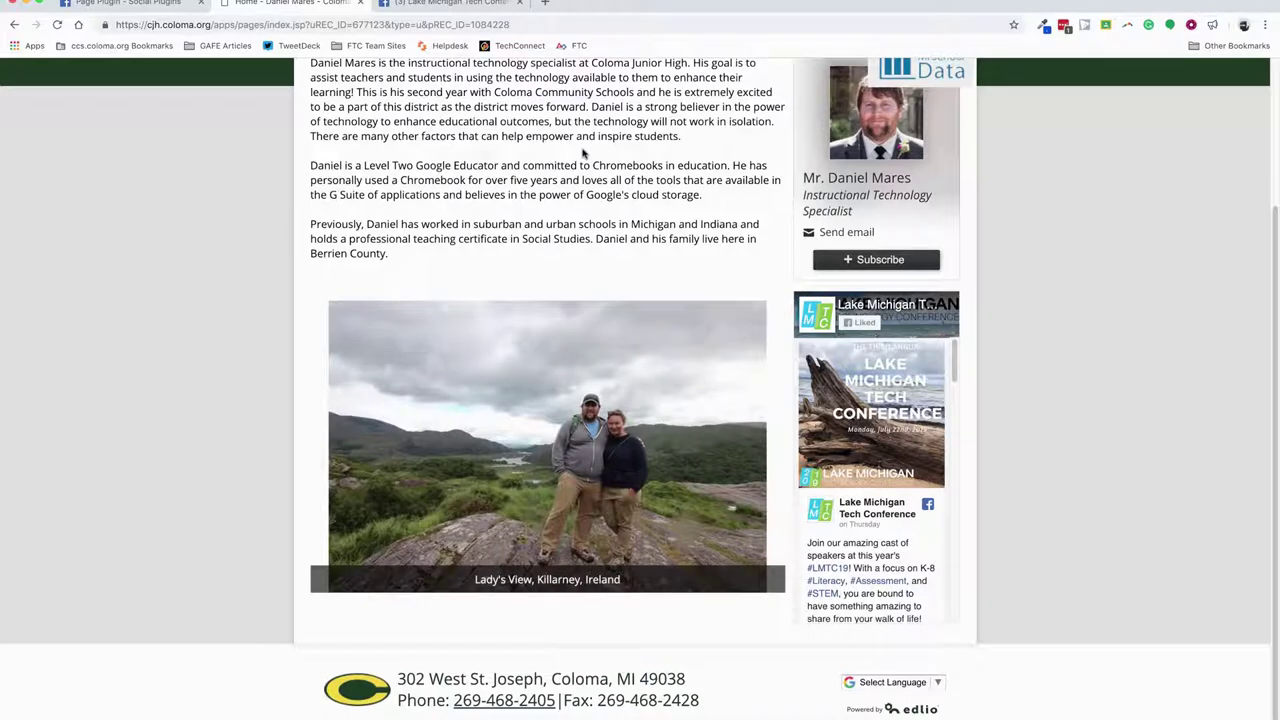
Switch to the '(3) Lake Michigan Tech Conference' Facebook page tab
{"action": "left_click", "coordinate": [485, 4]}
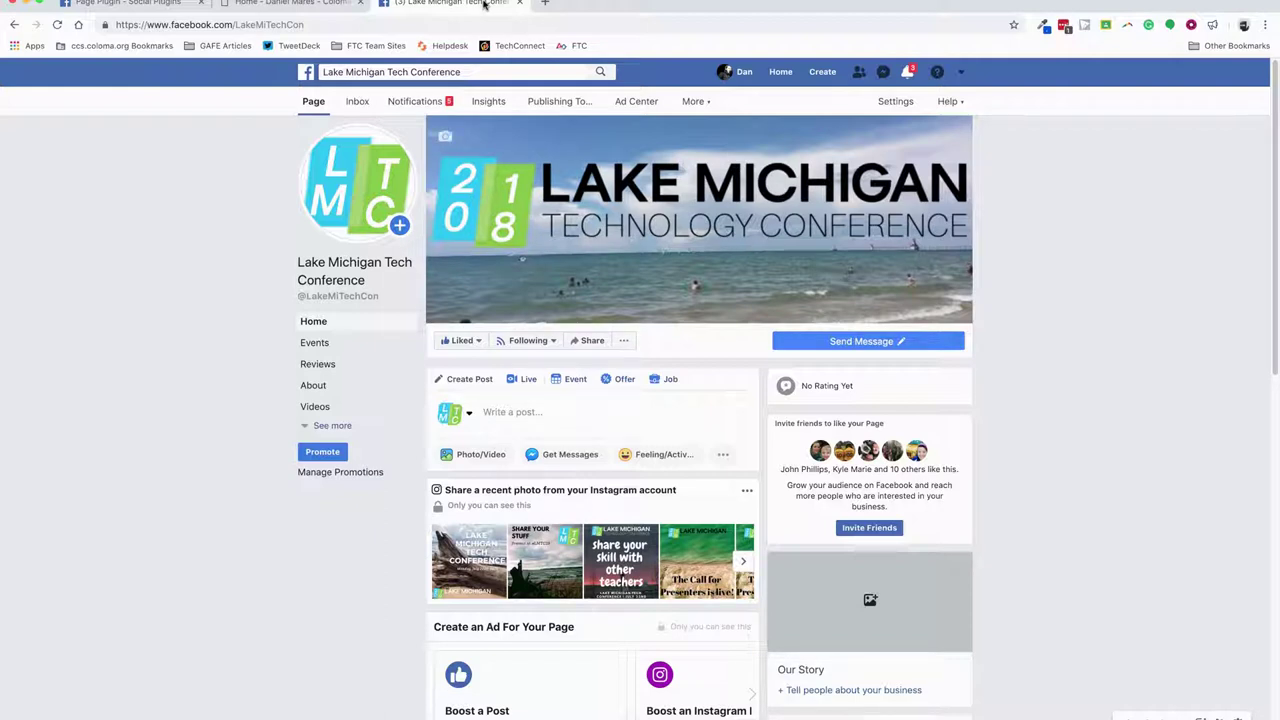
Select the page's full web address, facebook.com/LakeMiTechCon, in the address bar
{"action": "left_click", "coordinate": [331, 24]}
{"action": "triple_click", "coordinate": [331, 24]}
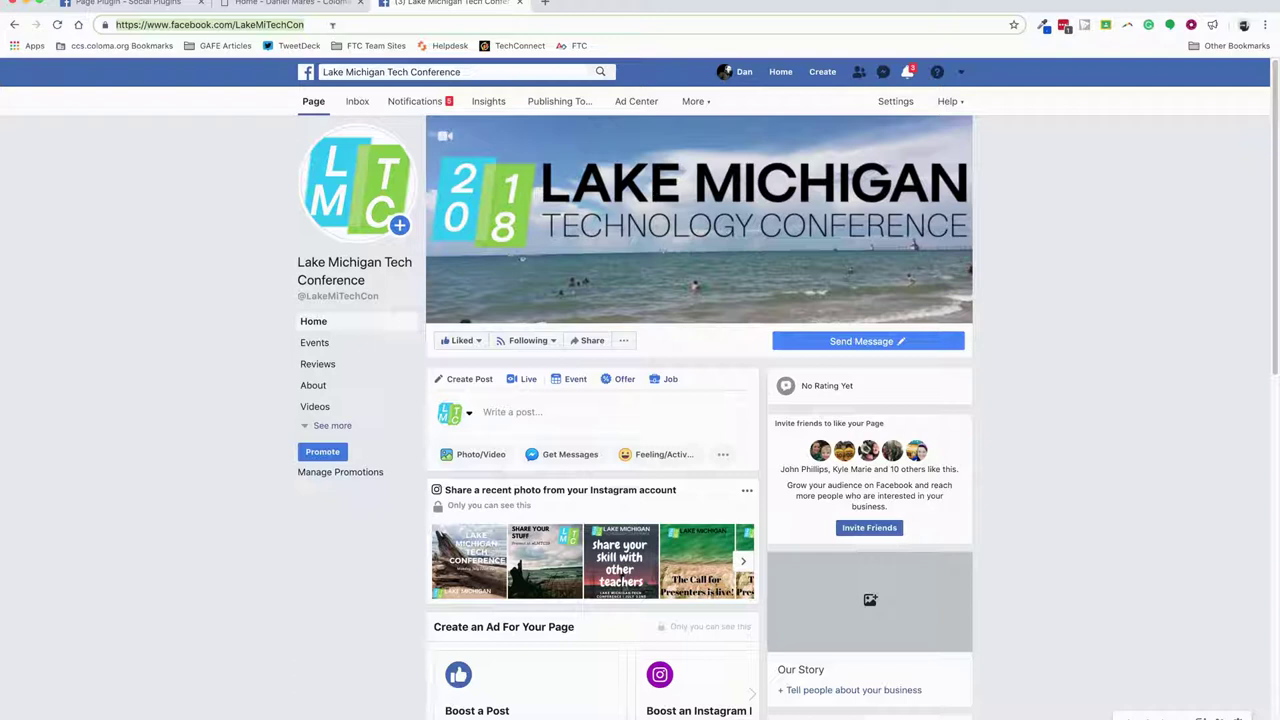
Keep the LakeMiTechCon URL in the Page Plugin settings, set width to 250, and leave height empty
{"action": "left_click", "coordinate": [158, 4]}
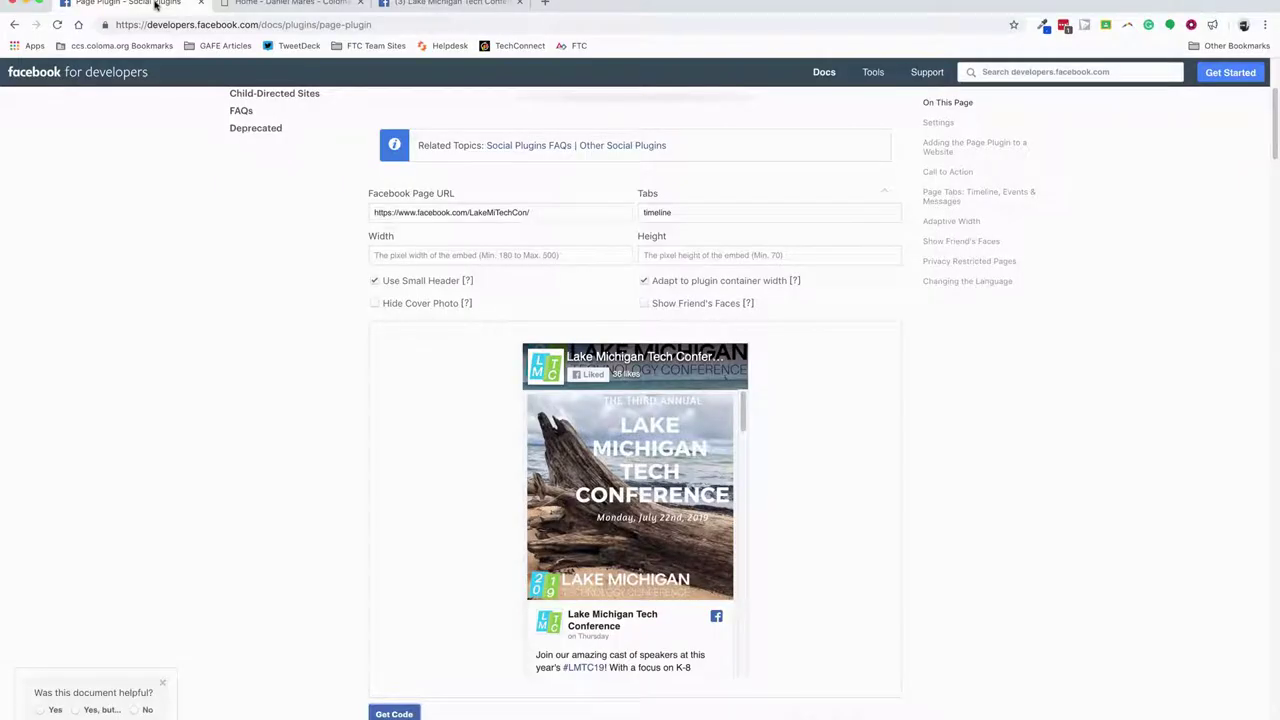
{"action": "triple_click", "coordinate": [513, 212]}
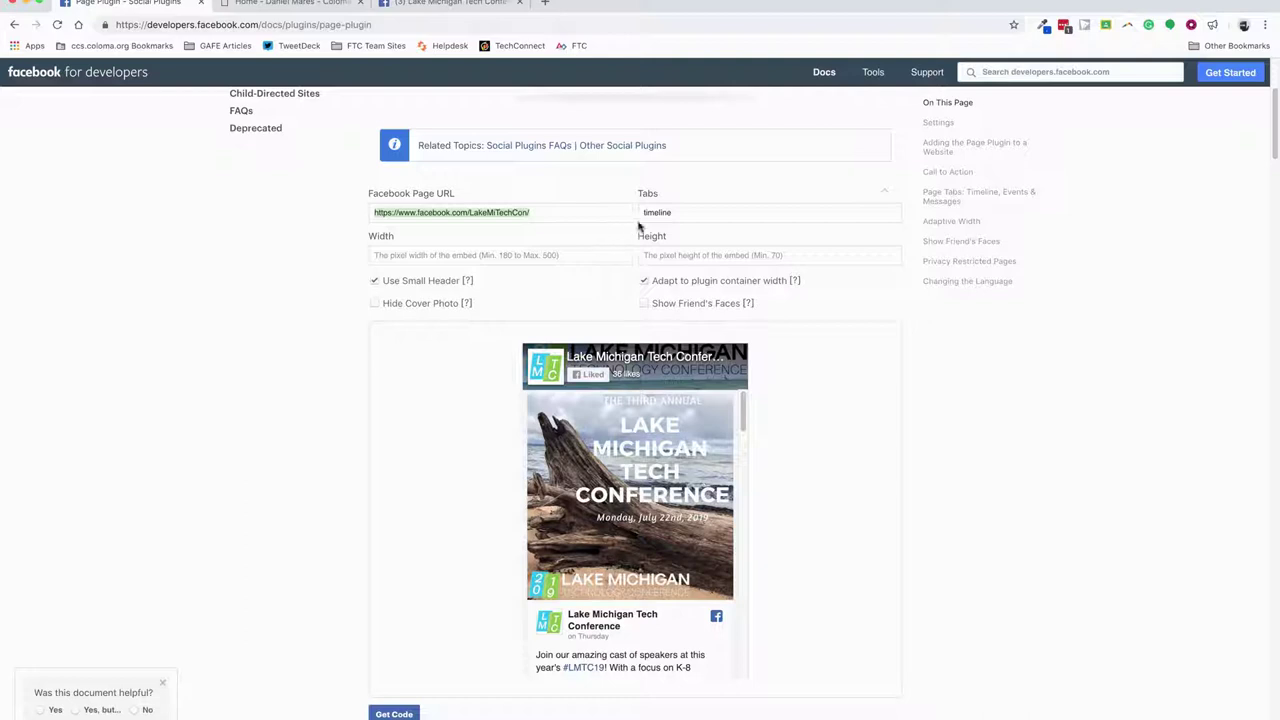
{"action": "left_click", "coordinate": [674, 213]}
{"action": "left_click", "coordinate": [540, 257]}
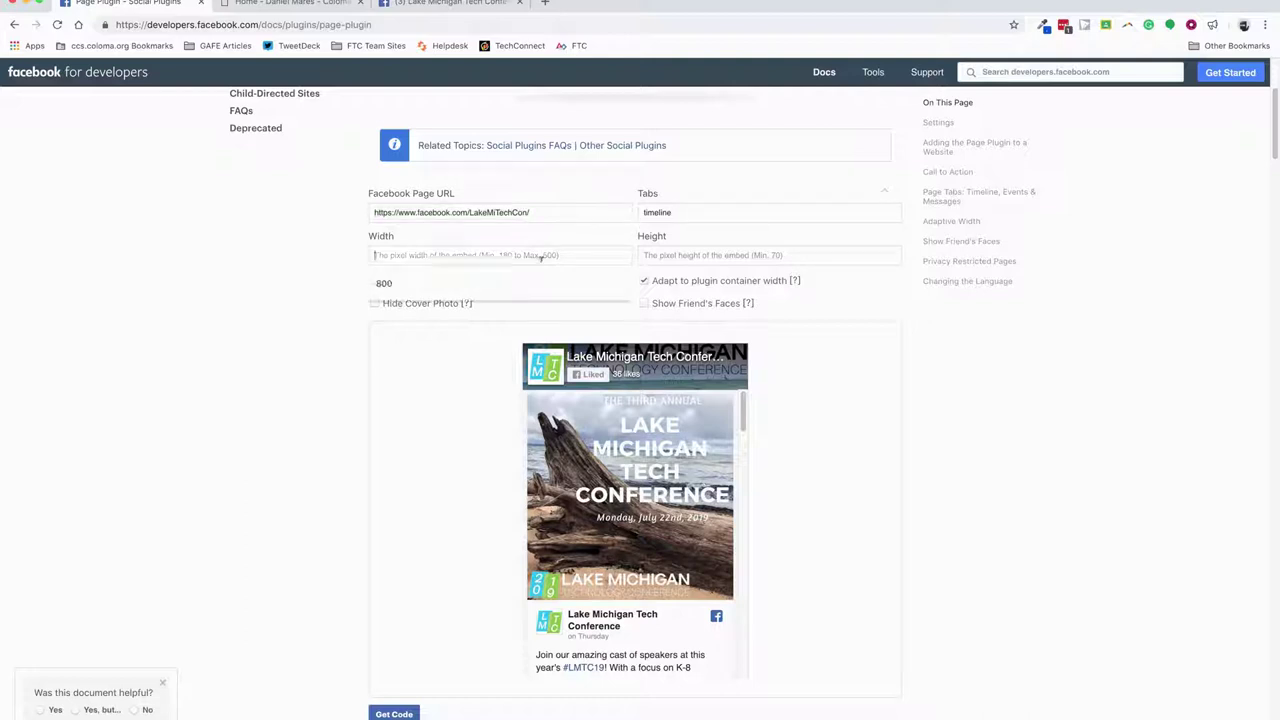
{"action": "type", "text": "250"}
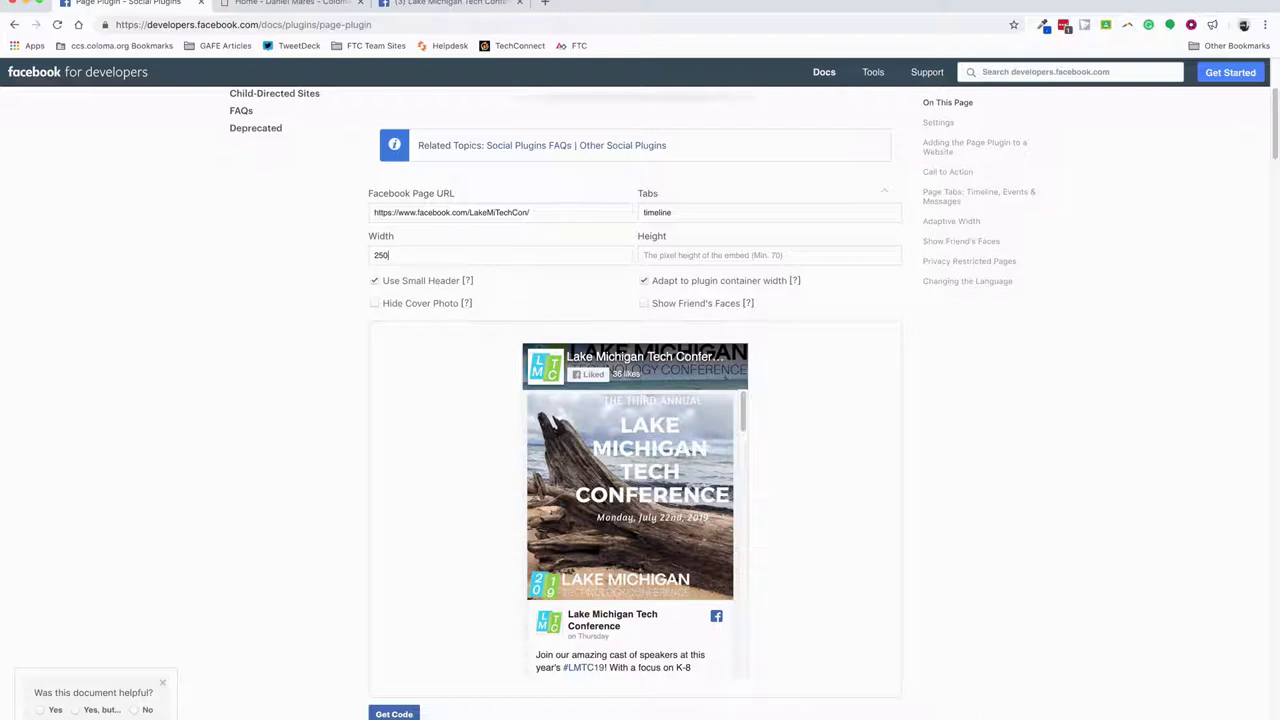
{"action": "left_click", "coordinate": [709, 256]}
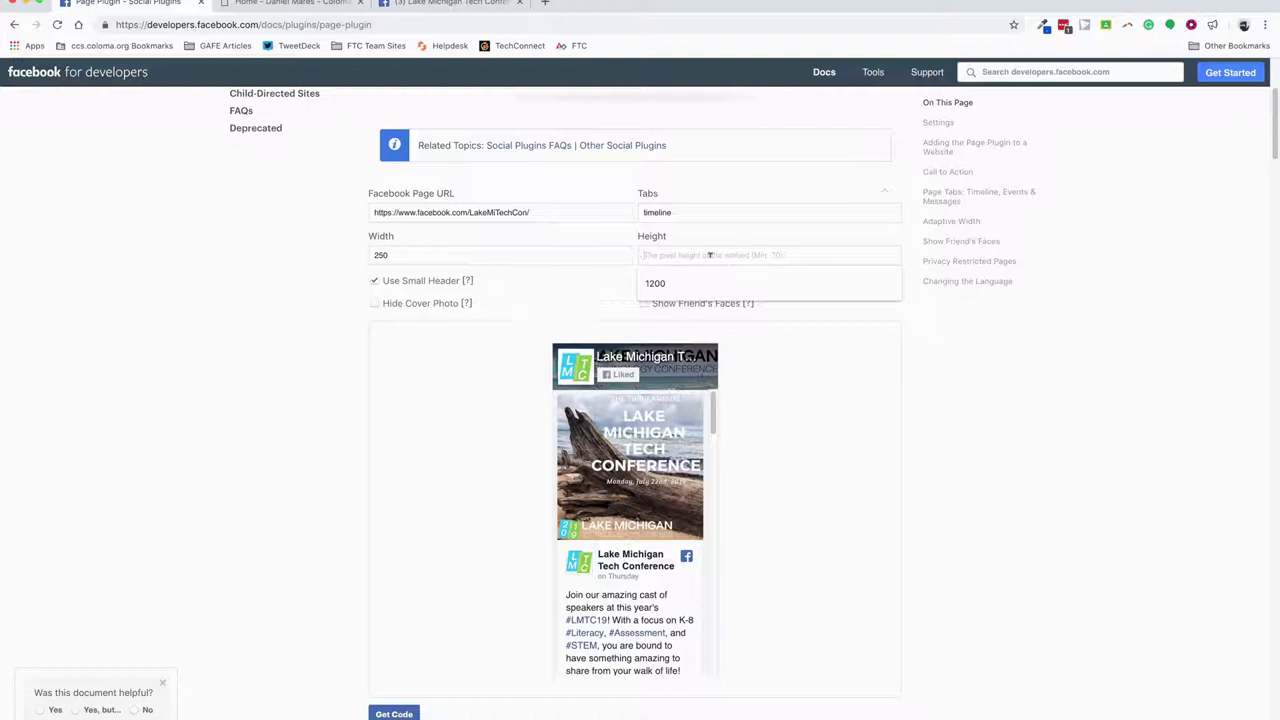
{"action": "left_click", "coordinate": [322, 343]}
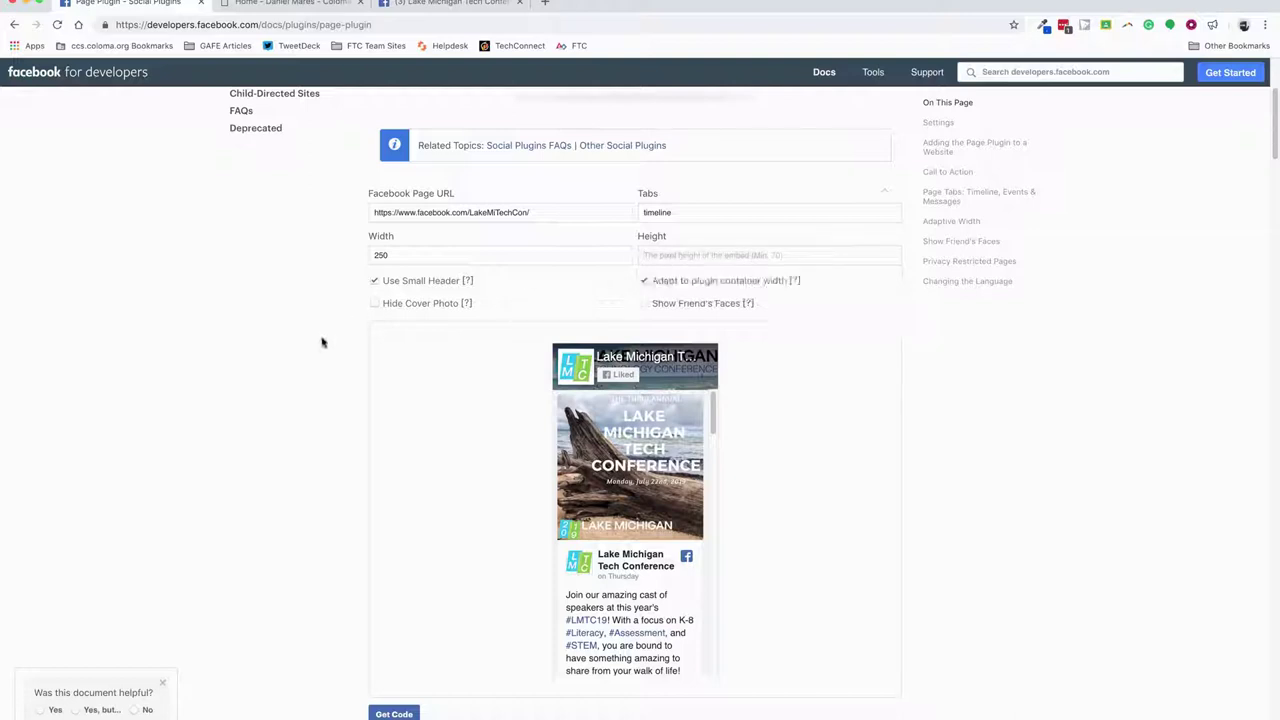
Compare Use Small Header and Show Friend's Faces, leaving small header on and faces hidden
{"action": "left_click", "coordinate": [423, 286]}
{"action": "left_click", "coordinate": [423, 286]}
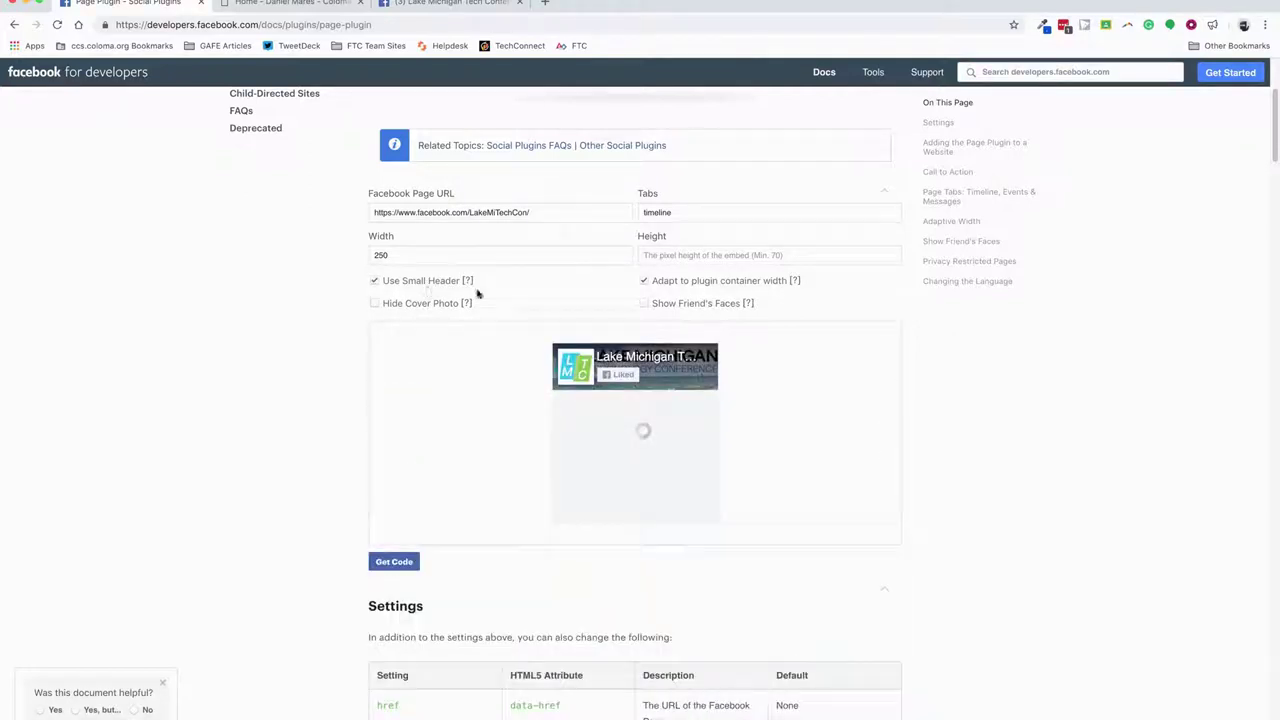
{"action": "left_click", "coordinate": [690, 307]}
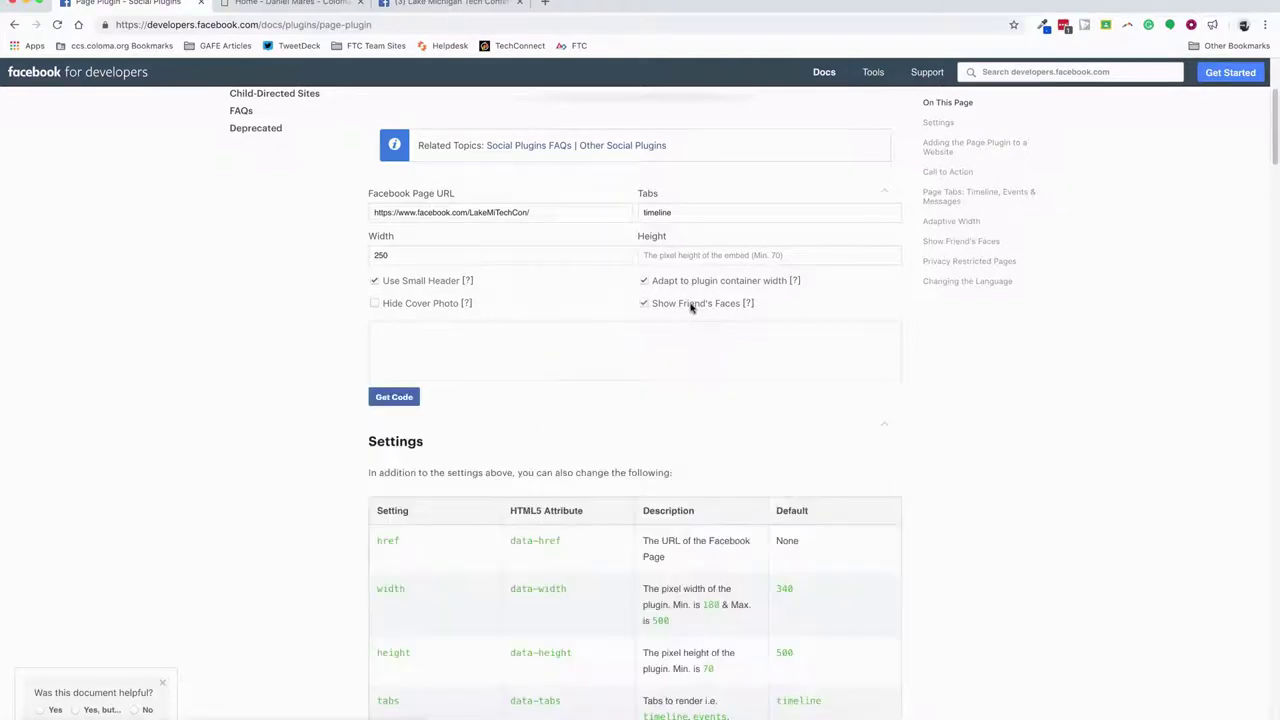
{"action": "left_click", "coordinate": [690, 307]}
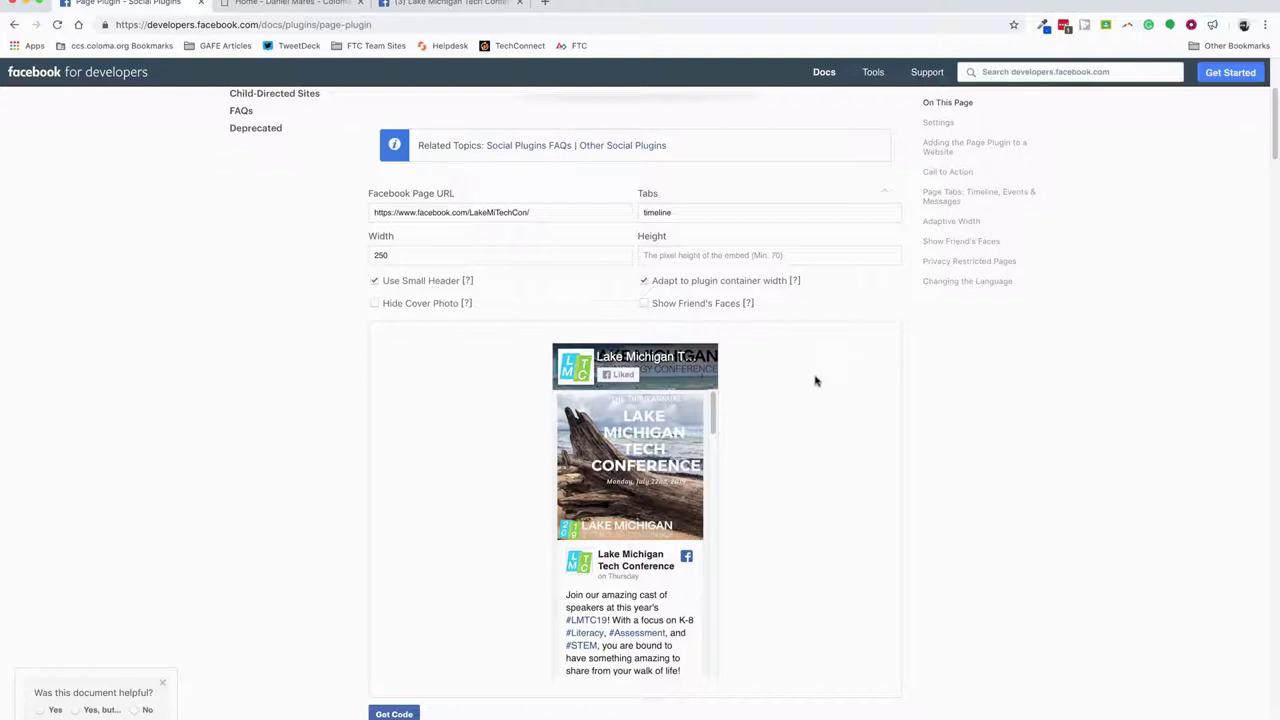
Generate the plugin's embed code and select the whole IFrame snippet
{"action": "left_click", "coordinate": [395, 714]}
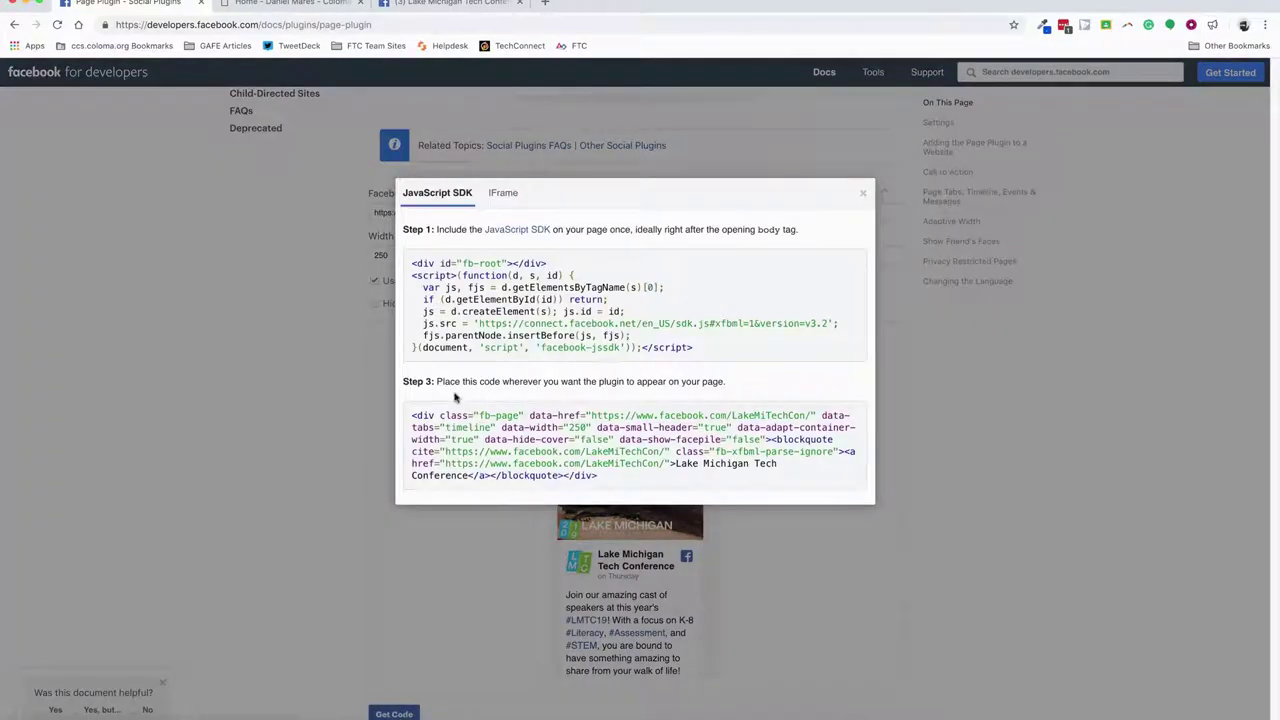
{"action": "left_click", "coordinate": [507, 197]}
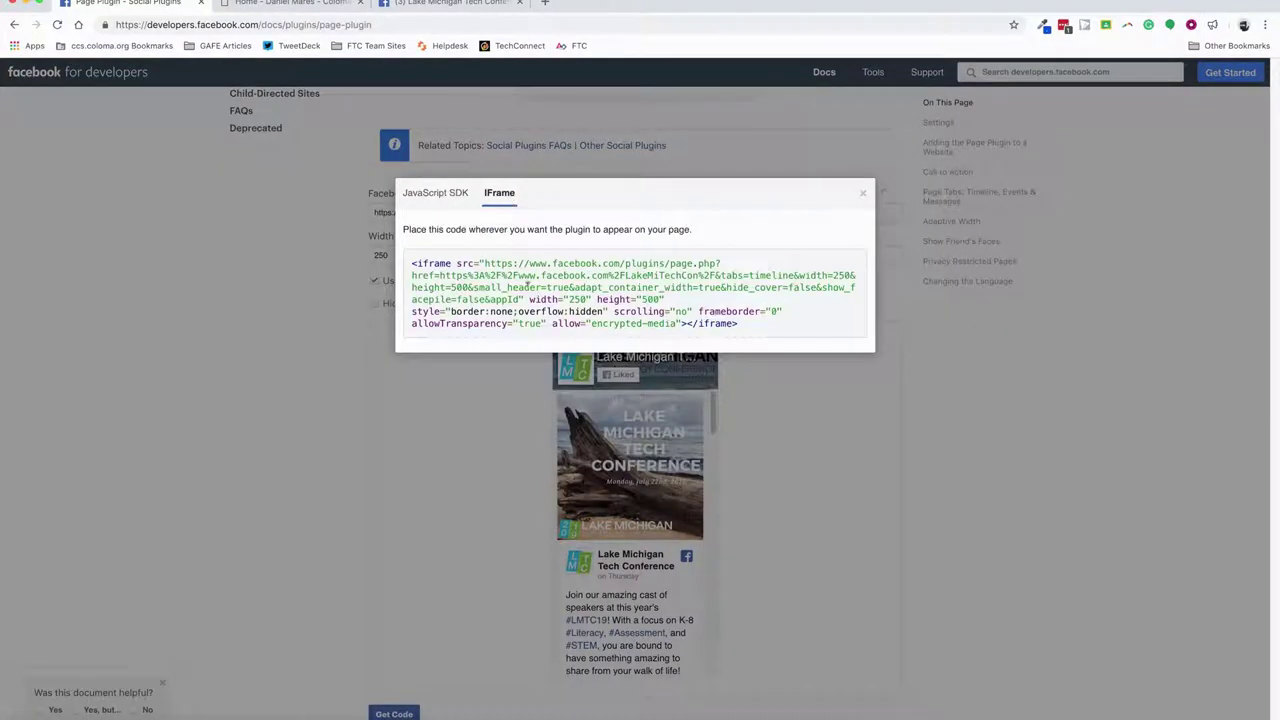
{"action": "left_click", "coordinate": [543, 310]}
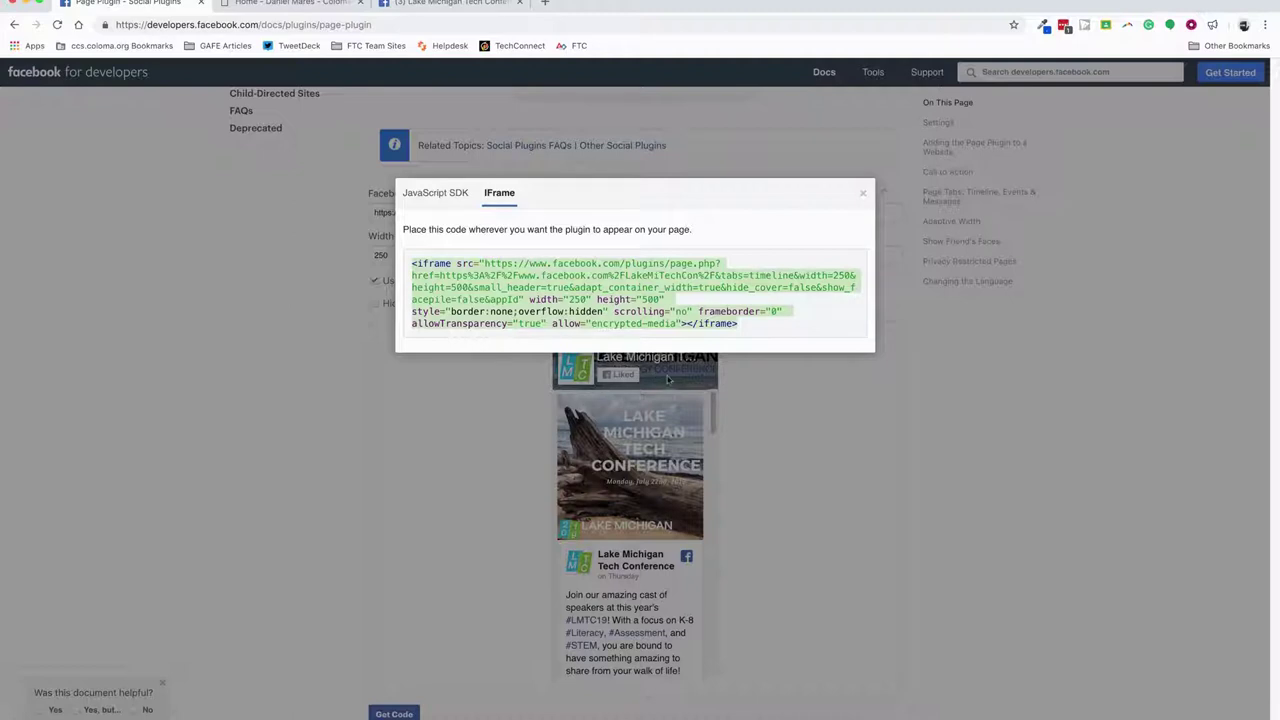
Sign in to the school site's admin from the staff home page
{"action": "left_click", "coordinate": [325, 6]}
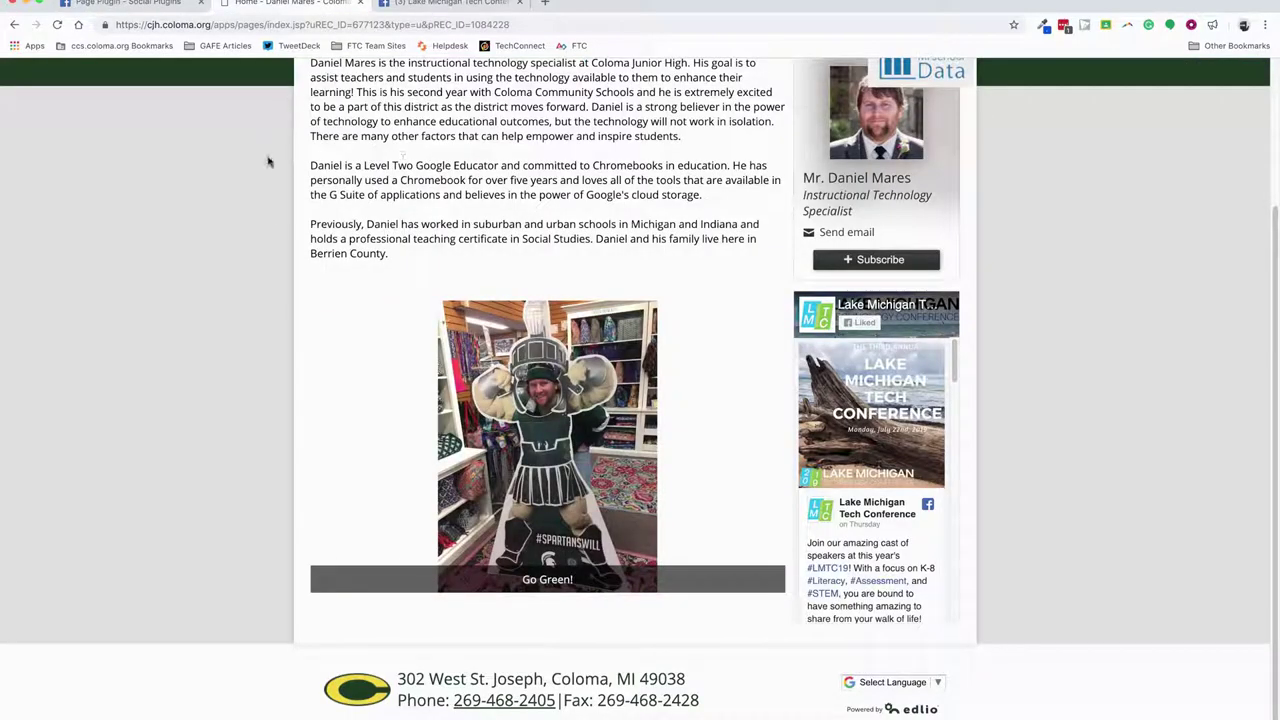
{"action": "scroll", "coordinate": [410, 145], "scroll_direction": "up", "scroll_amount": 2}
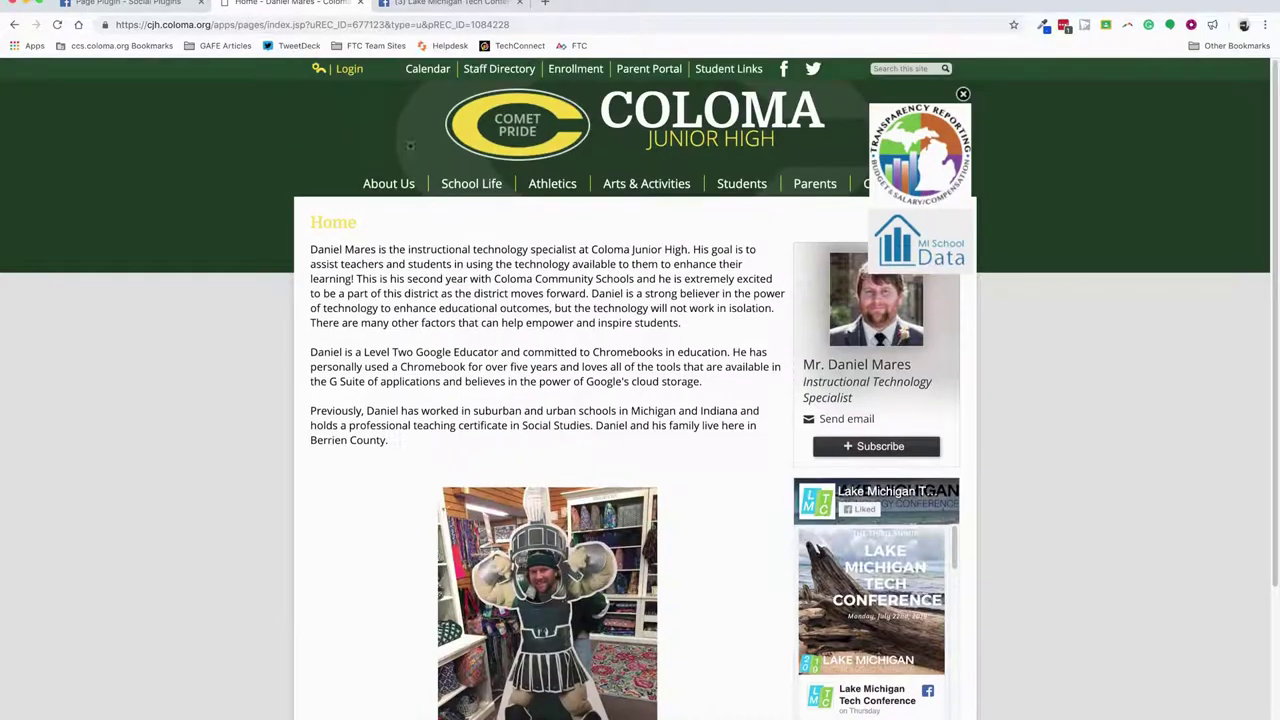
{"action": "left_click", "coordinate": [340, 69]}
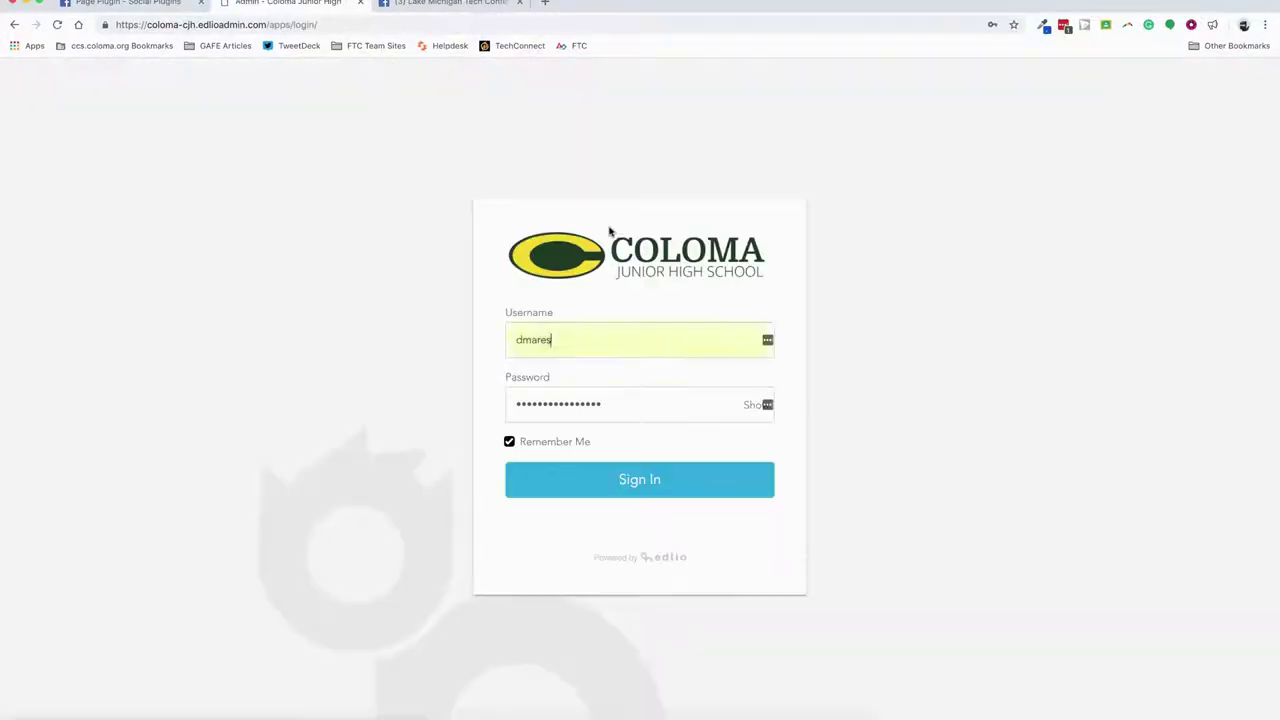
{"action": "left_click", "coordinate": [654, 480]}
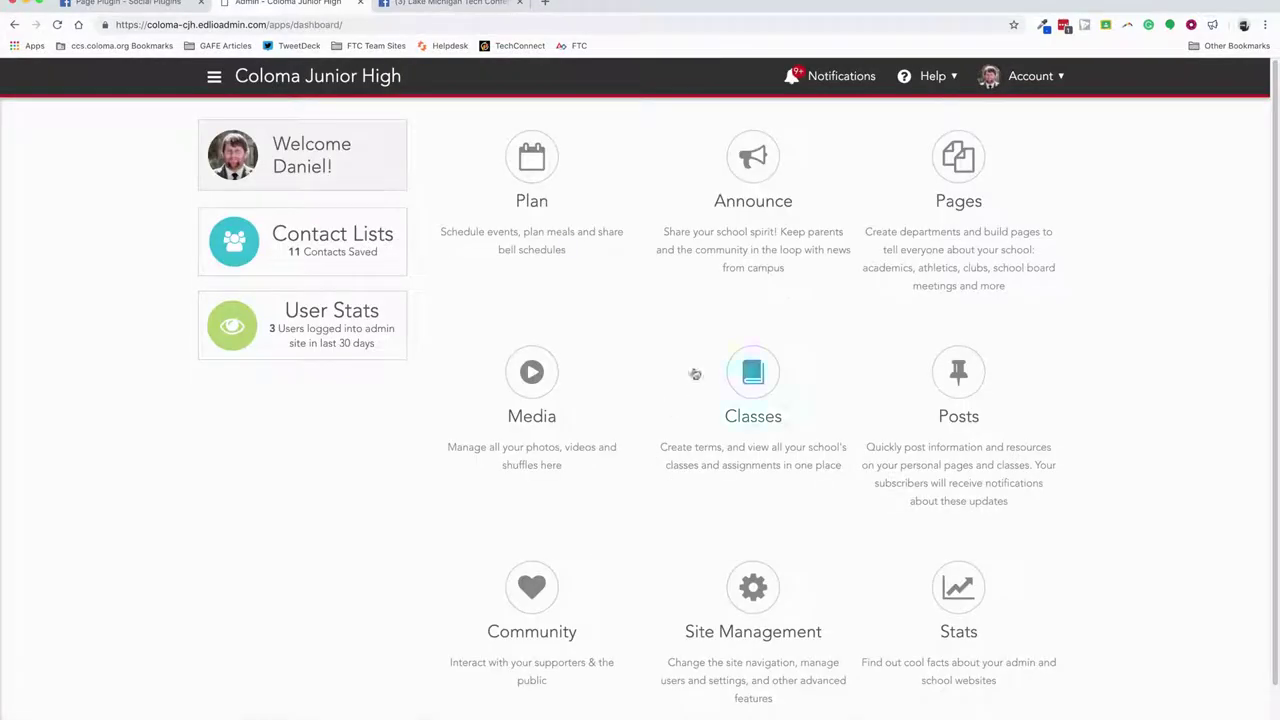
Open the Home page under Pages > Personal Pages for editing
{"action": "left_click", "coordinate": [938, 180]}
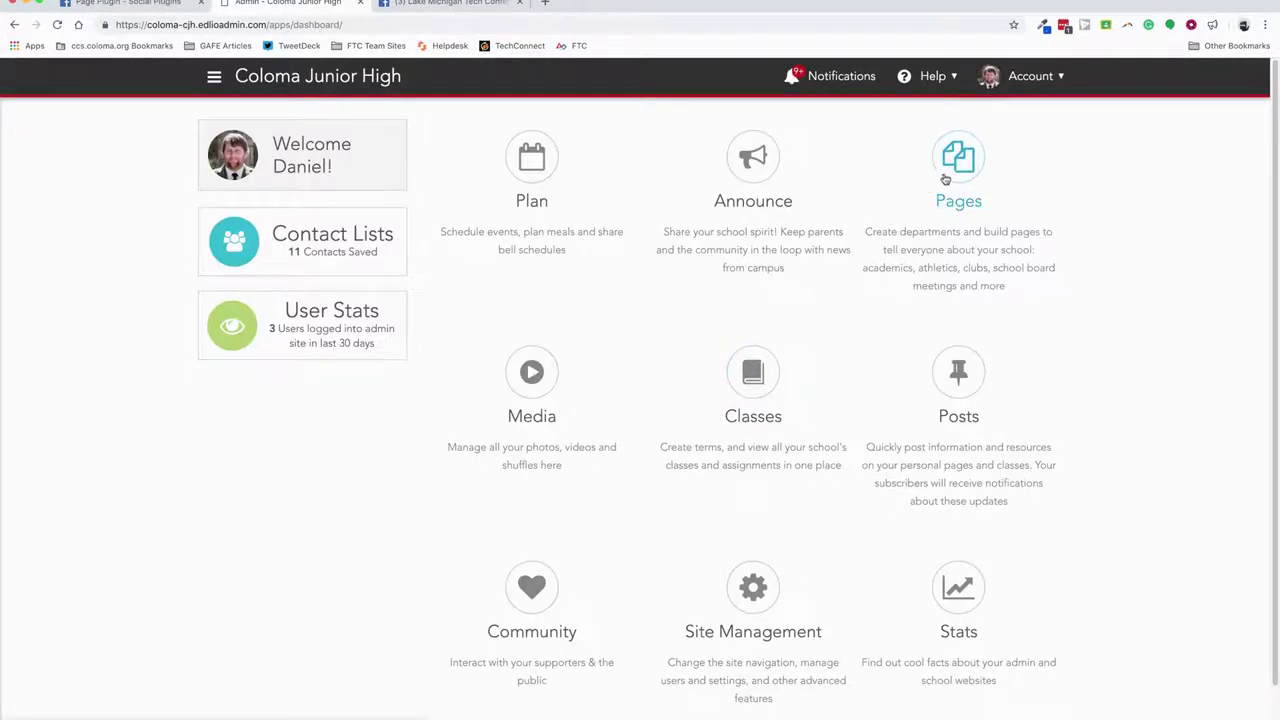
{"action": "left_click", "coordinate": [305, 184]}
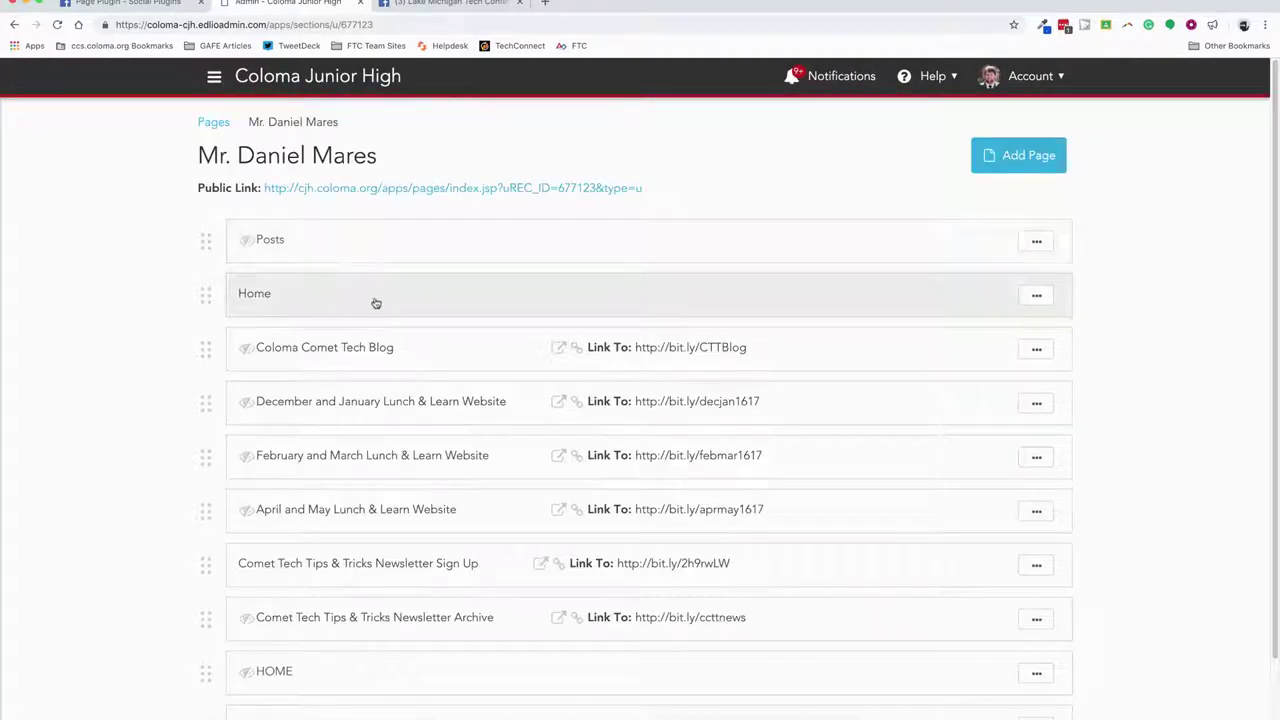
{"action": "left_click", "coordinate": [376, 303]}
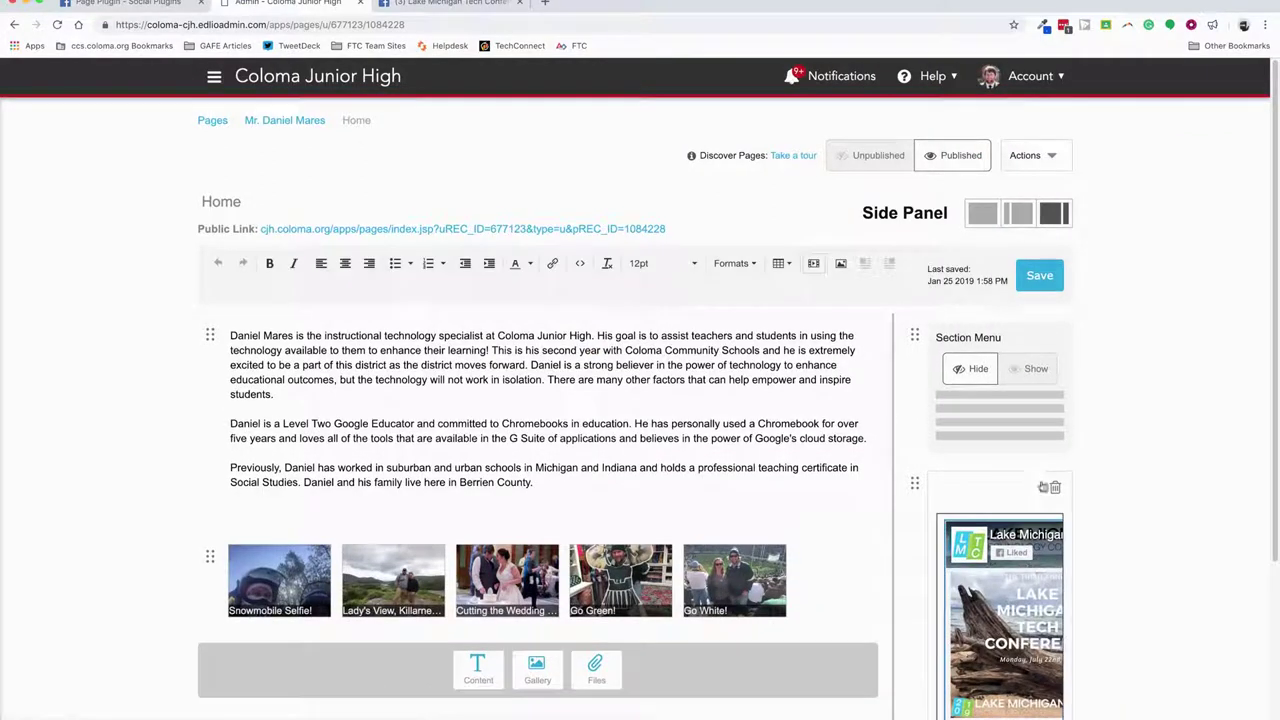
Delete the old Facebook widget and add a new Content block to the side panel
{"action": "left_click", "coordinate": [1054, 489]}
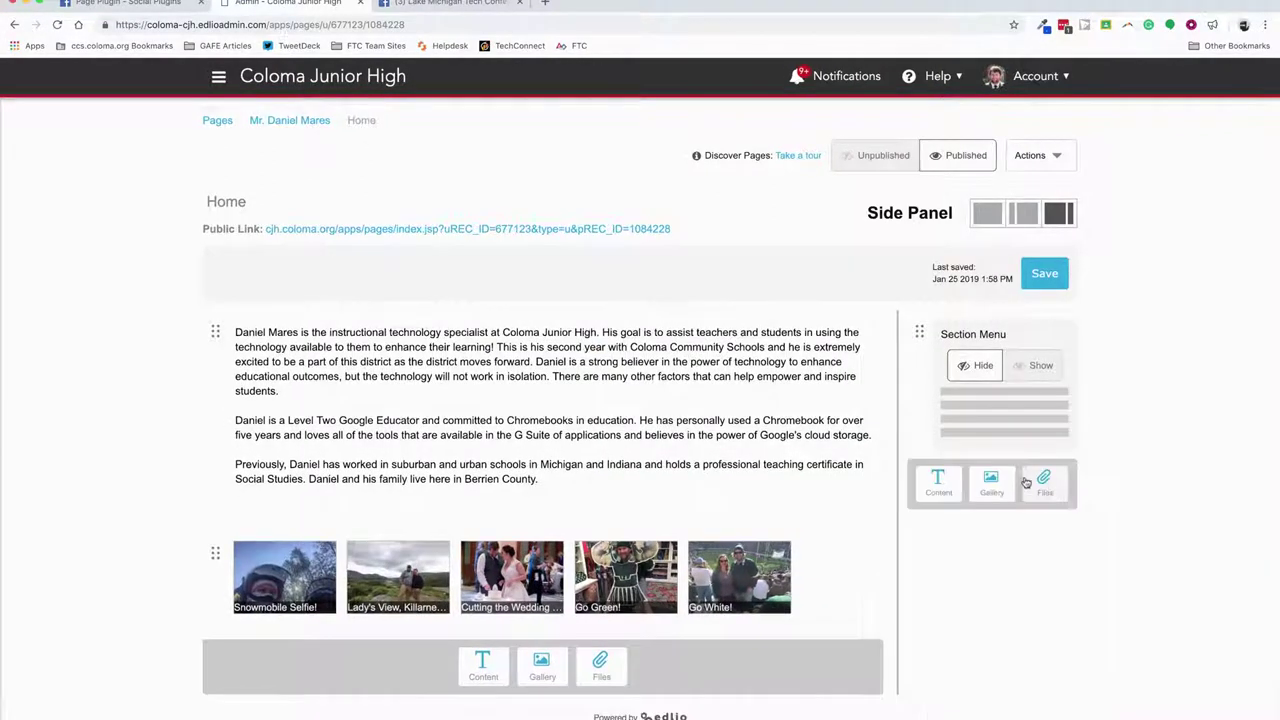
{"action": "left_click", "coordinate": [940, 492]}
{"action": "left_click", "coordinate": [1028, 367]}
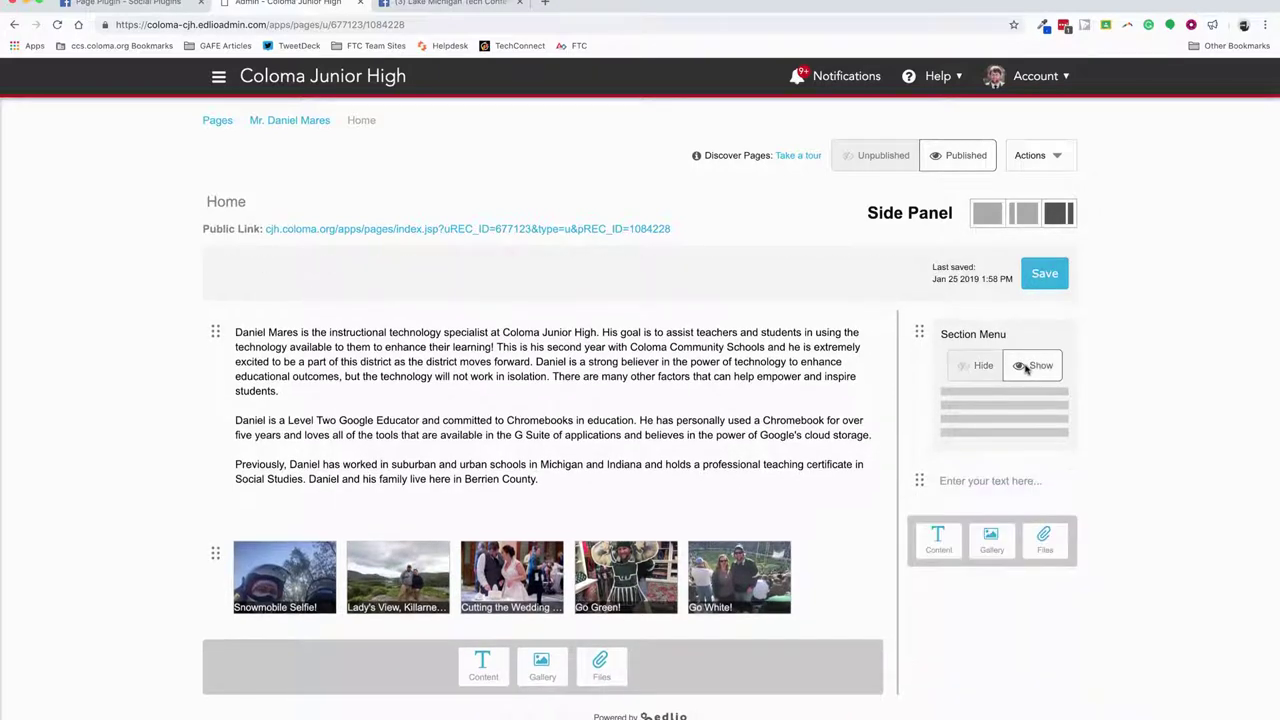
{"action": "left_click", "coordinate": [984, 366]}
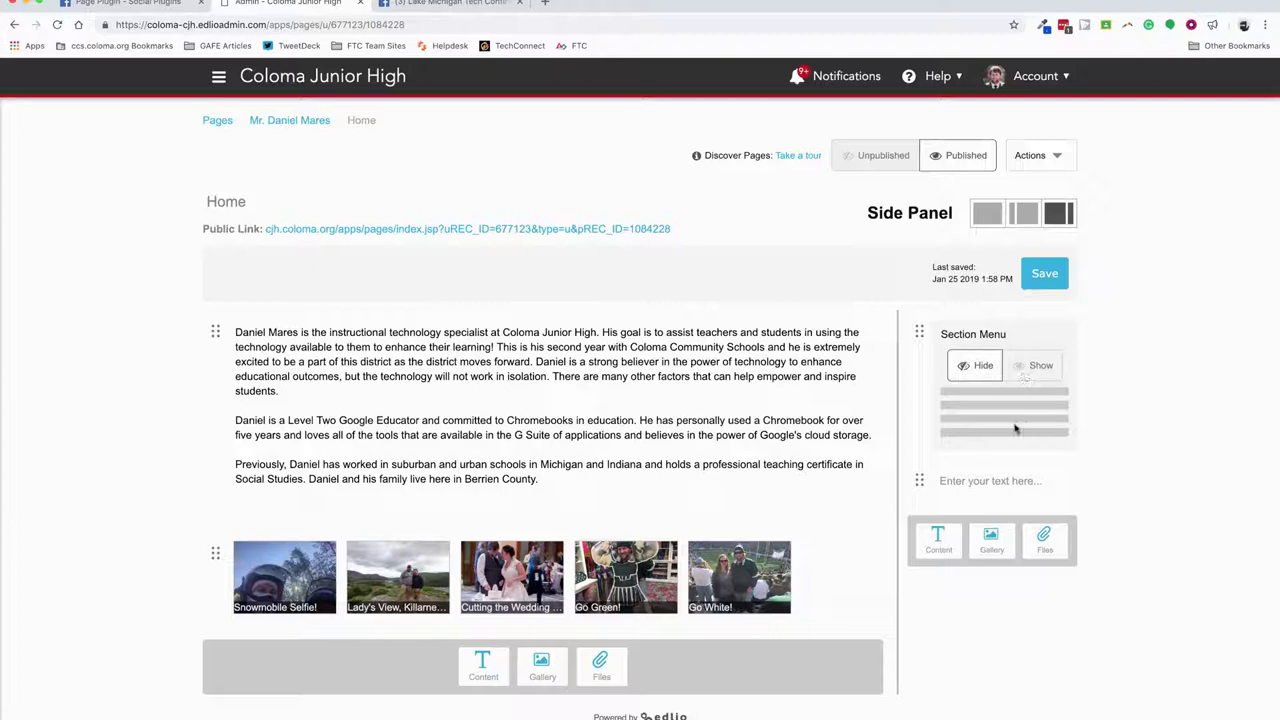
Select the new block's placeholder text and bring up its HTML source view
{"action": "left_click", "coordinate": [975, 481]}
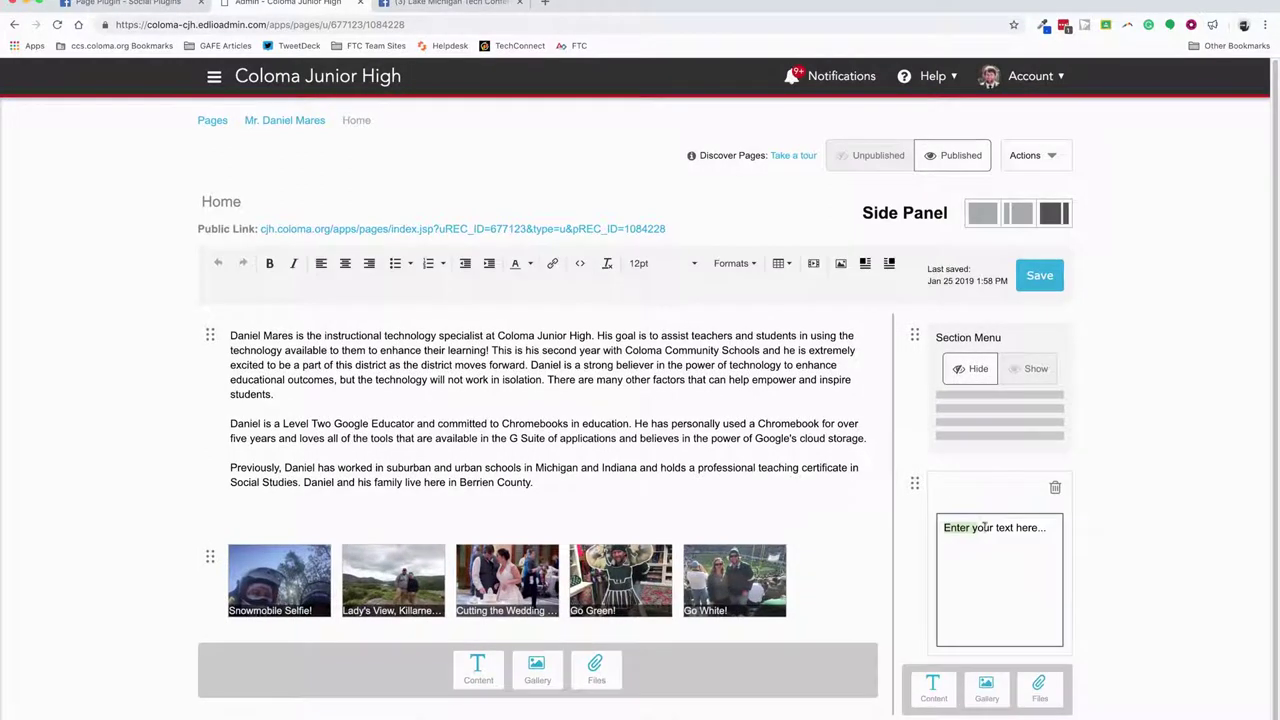
{"action": "triple_click", "coordinate": [986, 527]}
{"action": "left_click", "coordinate": [580, 268]}
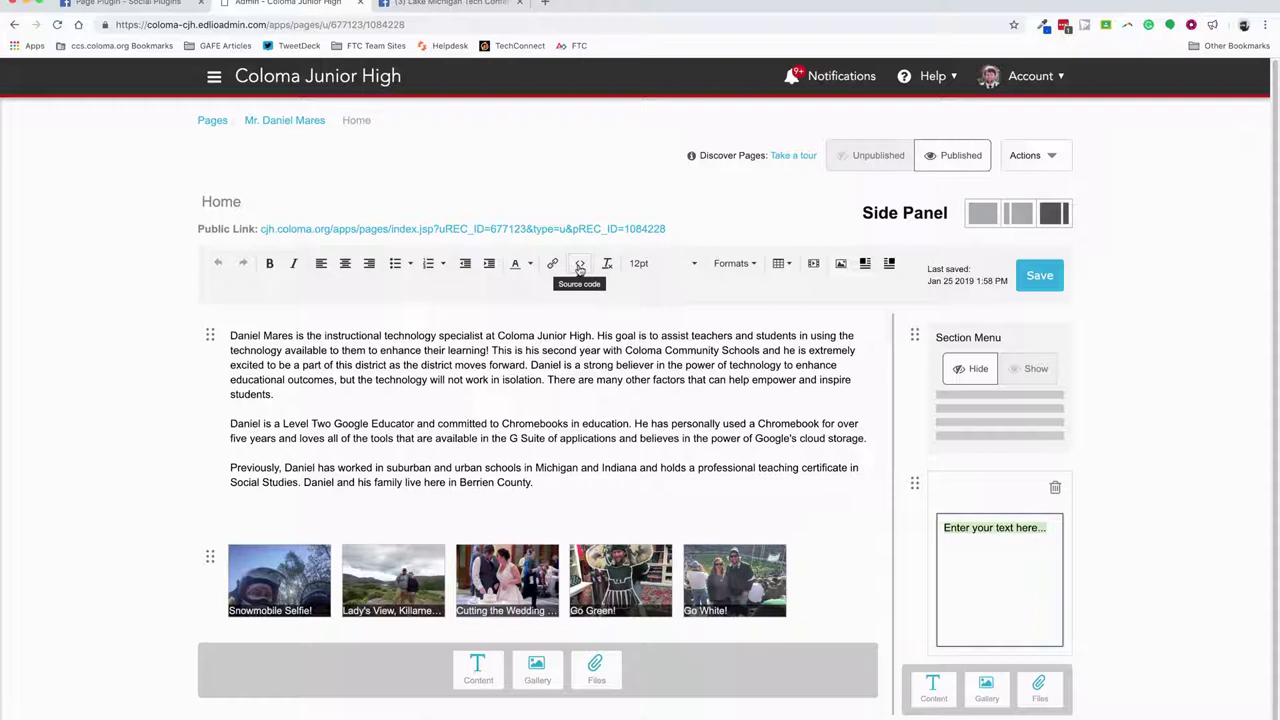
Replace the block's HTML with the Facebook iframe embed code and save the page
{"action": "left_click", "coordinate": [580, 268]}
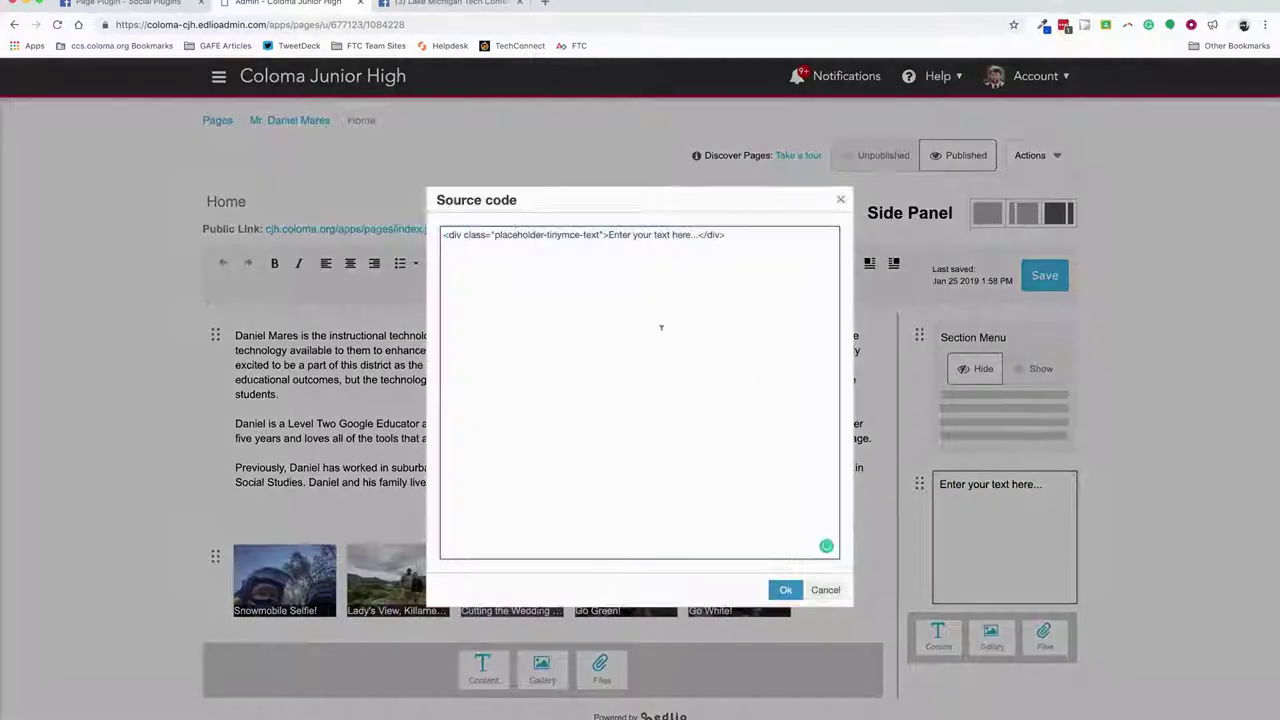
{"action": "key", "text": "super+a"}
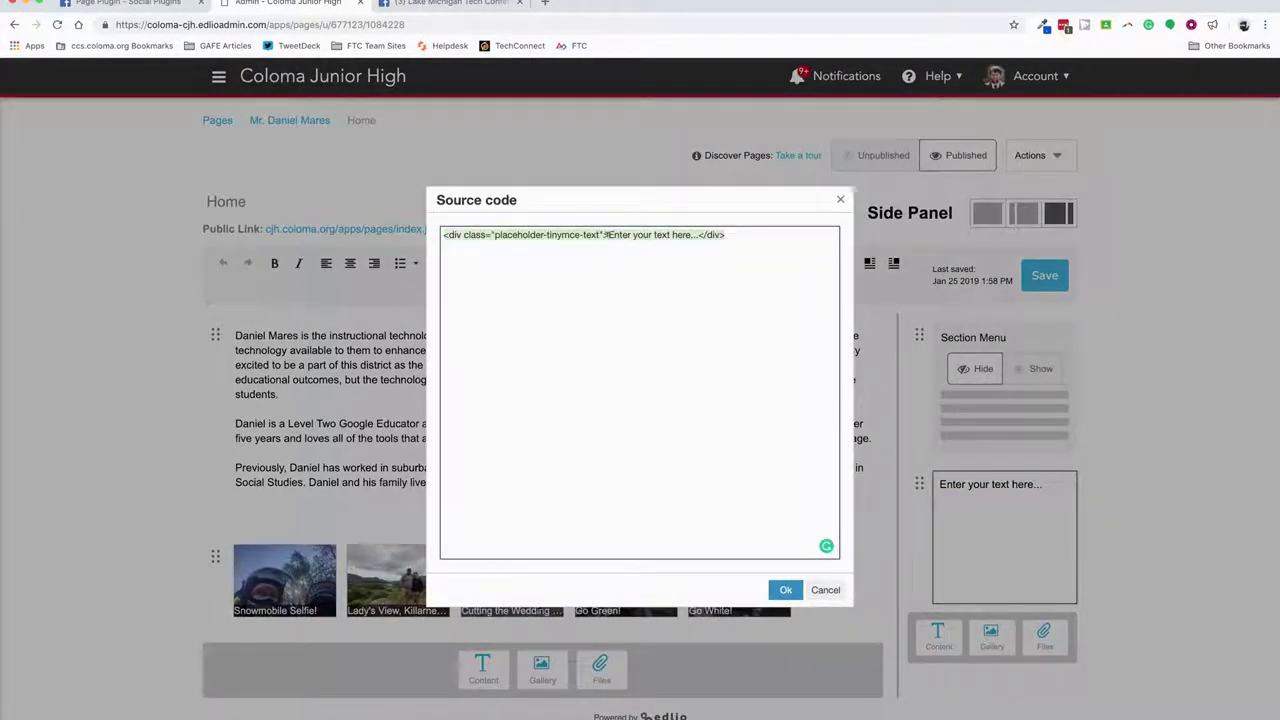
{"action": "type", "text": "<iframe src=\"https://www.facebook.com/plugins/page.php?href=https%3A%2F%2Fwww.facebook.com%2FLakeMiTechCon%2F&tabs=timeline&width=250&height=500&small_header=true&adapt_container_width=true&hide_cover=false&show_facepile=false&appId\" width=\"250\" height=\"500\" style=\"border:none;overflow:hidden\" scrolling=\"no\" frameborder=\"0\" allowTransparency=\"true\" allow=\"encrypted-media\"></iframe>"}
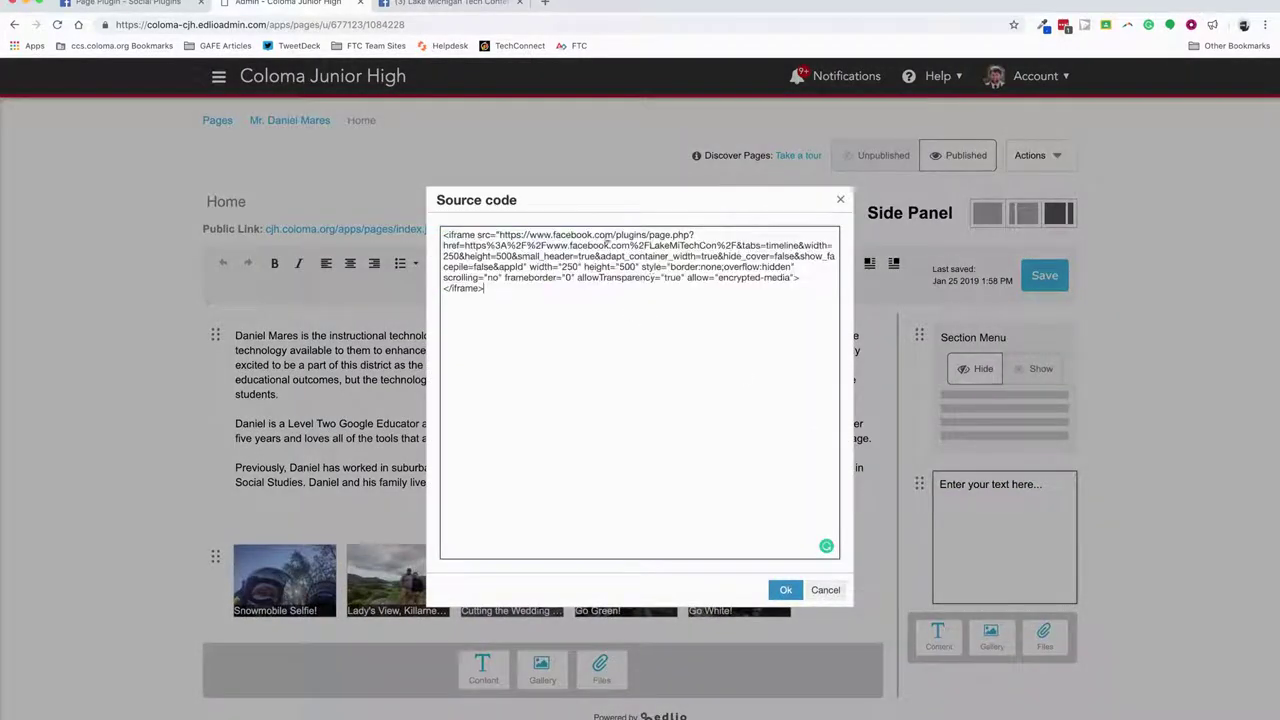
{"action": "left_click", "coordinate": [787, 590]}
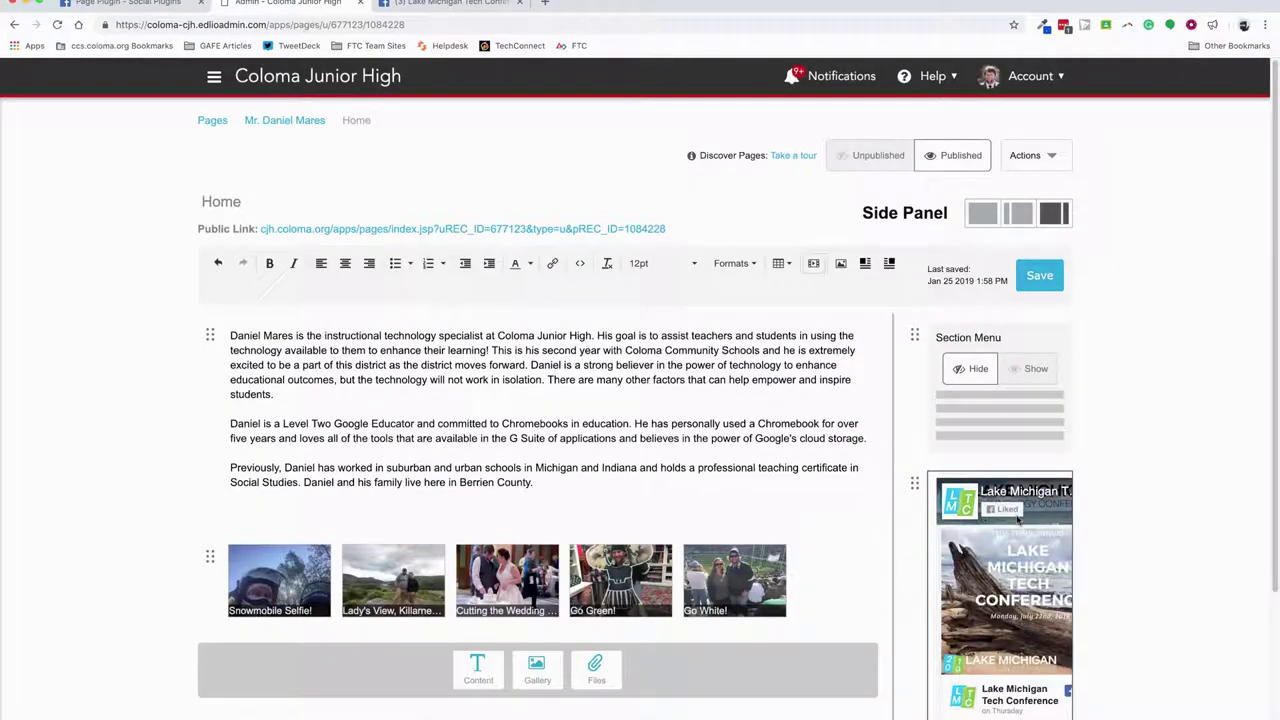
{"action": "left_click", "coordinate": [1040, 275]}
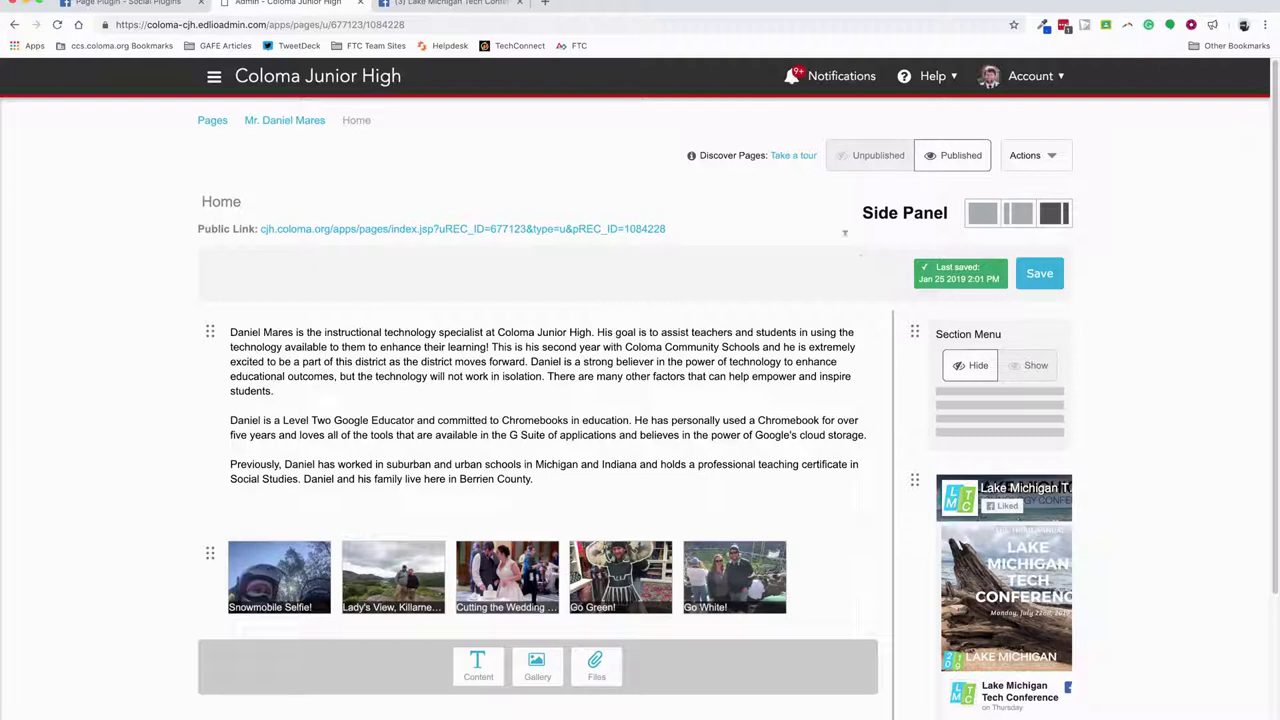
{"action": "left_click", "coordinate": [548, 4]}
Go to cjh.coloma.org and open the Staff Directory
{"action": "type", "text": "cjh.coloma.org"}
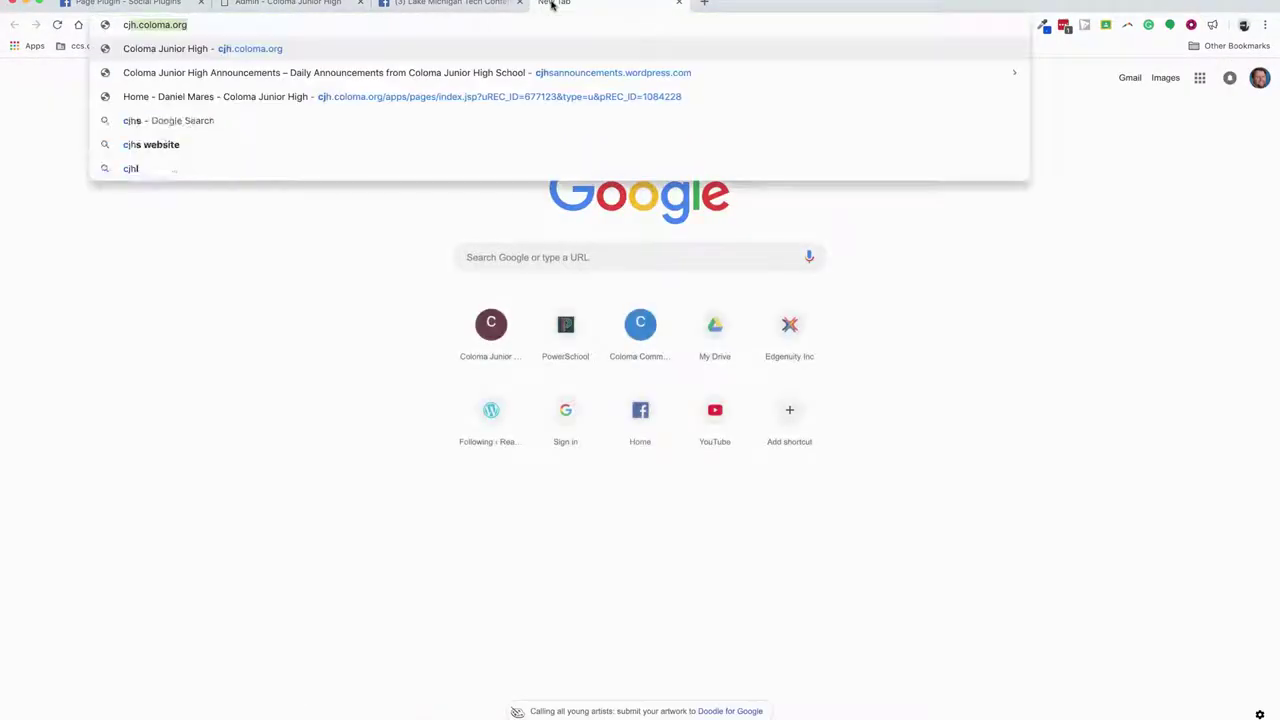
{"action": "key", "text": "Return"}
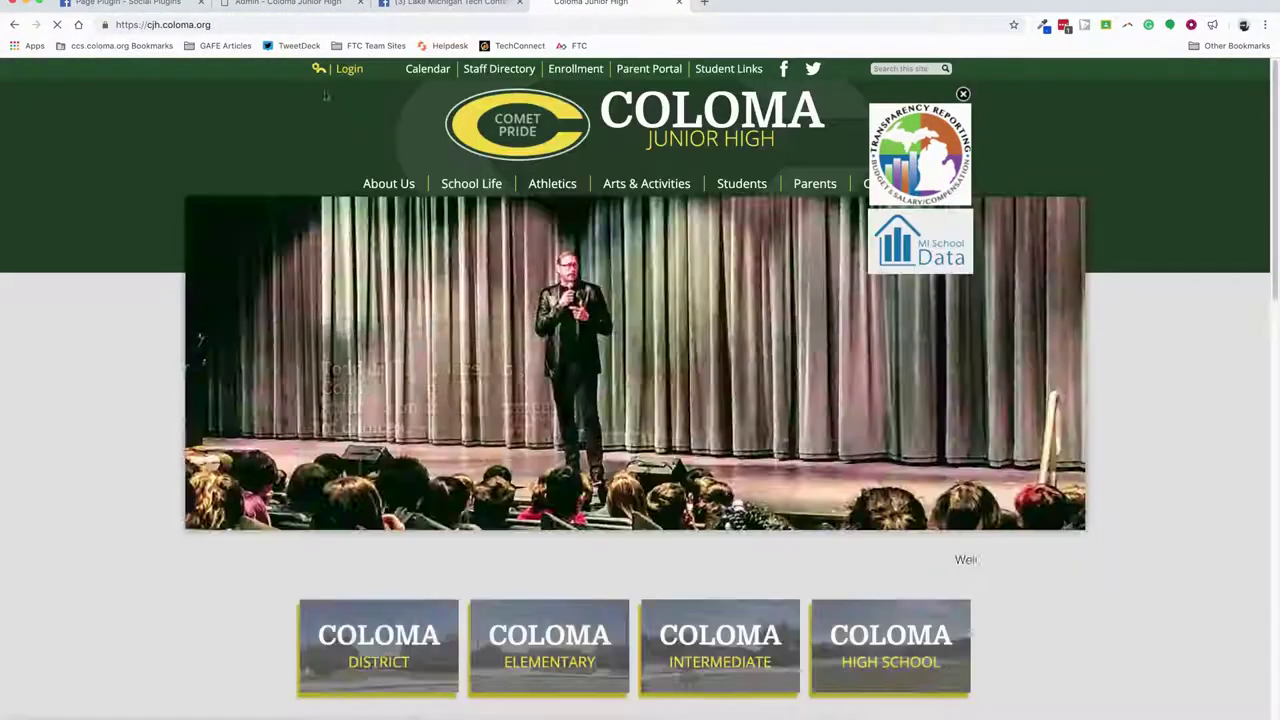
{"action": "left_click", "coordinate": [490, 70]}
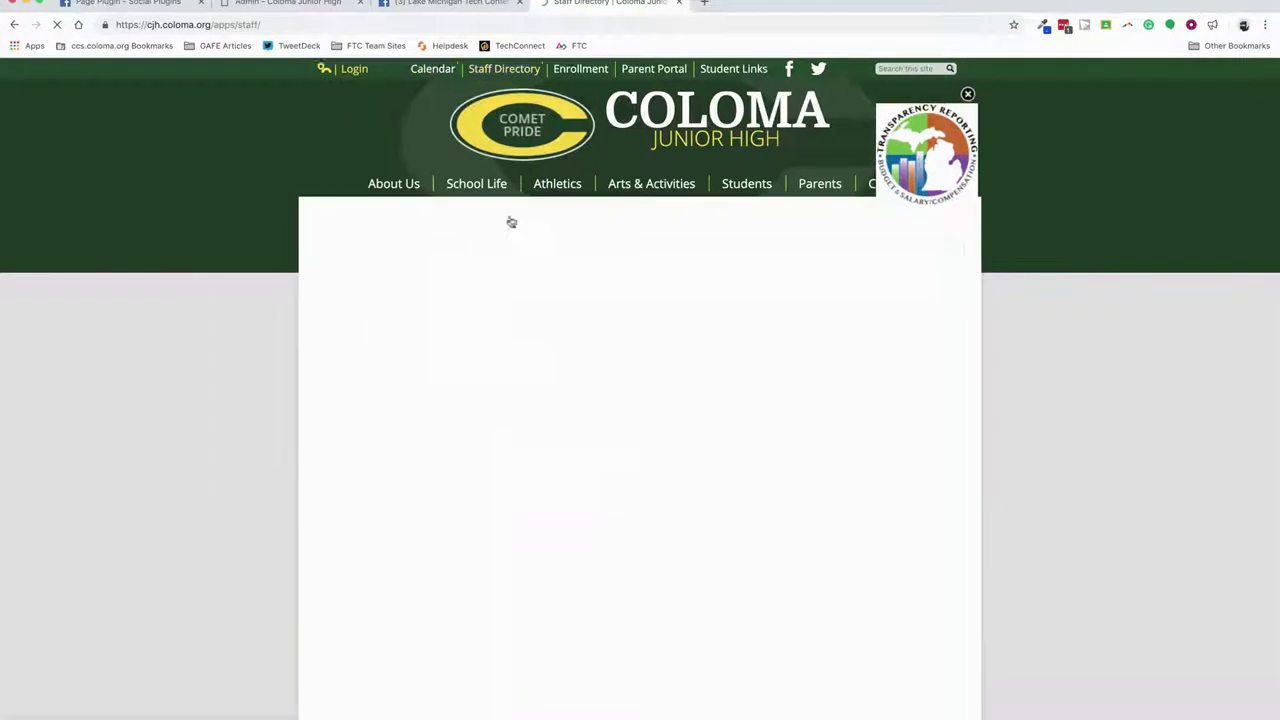
{"action": "scroll", "coordinate": [476, 399], "scroll_direction": "down", "scroll_amount": 3}
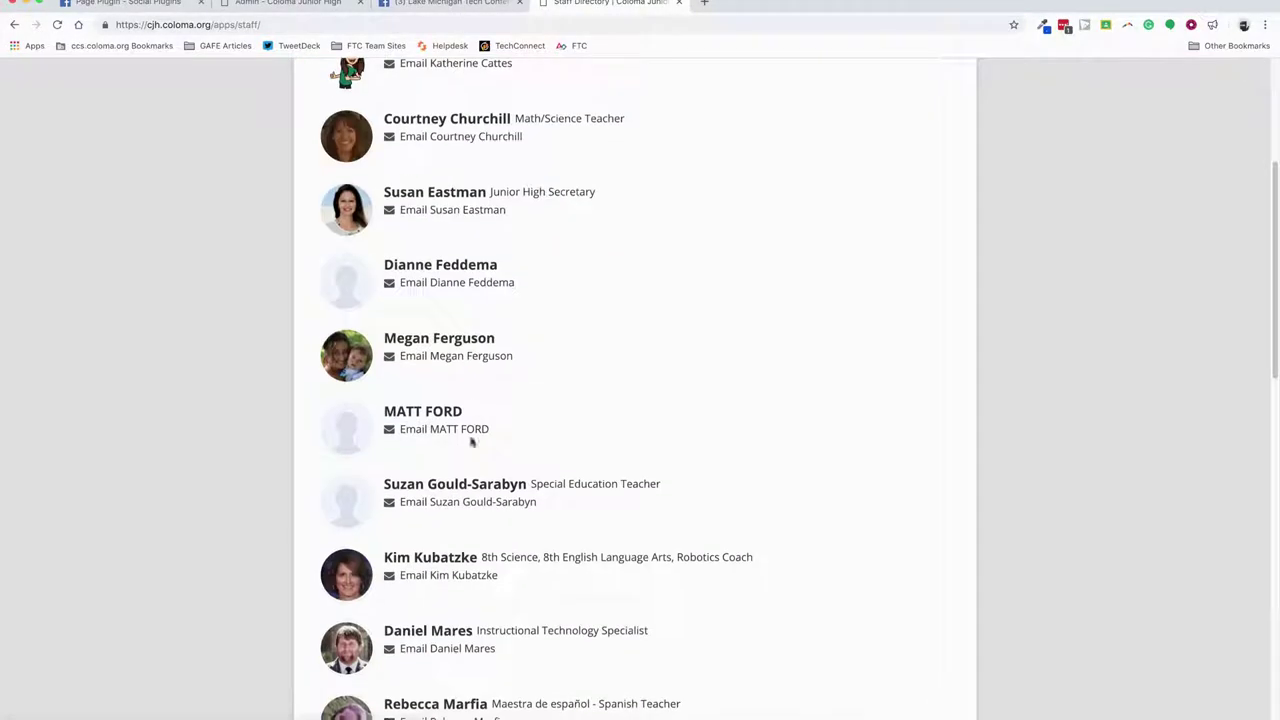
Open the technology specialist's public page and scroll through its Facebook feed
{"action": "left_click", "coordinate": [446, 628]}
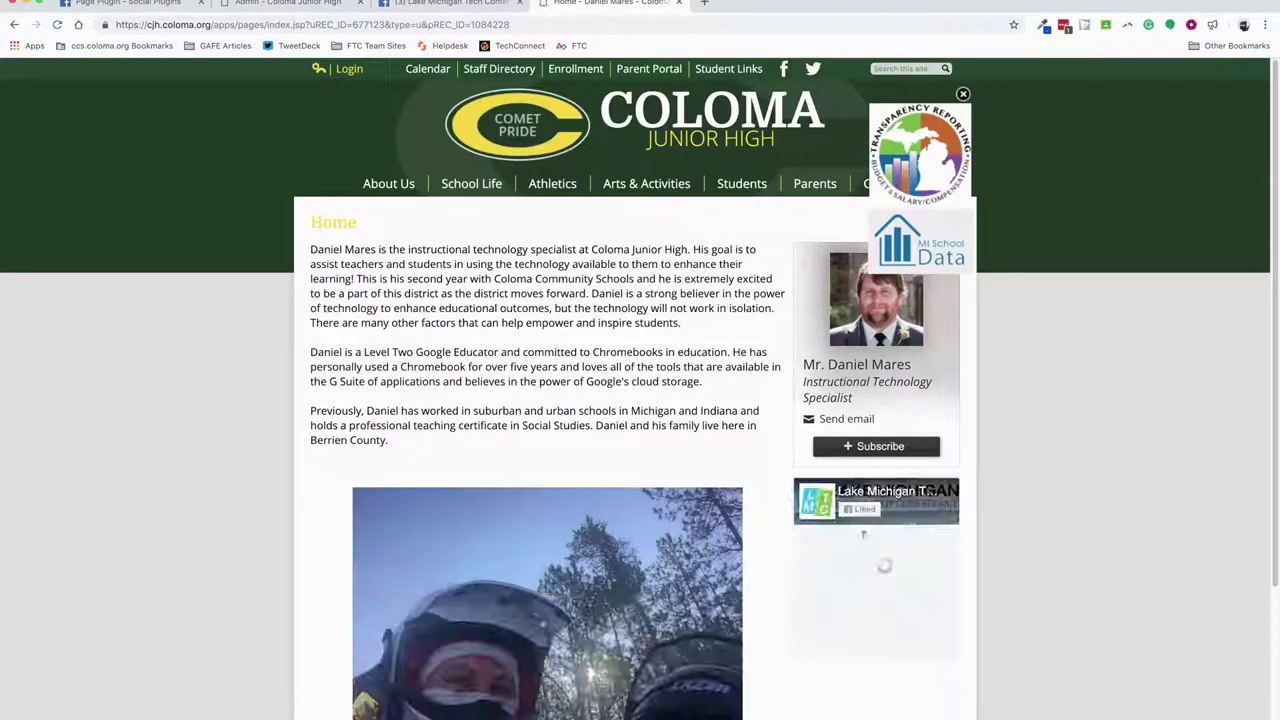
{"action": "scroll", "coordinate": [900, 640], "scroll_direction": "down", "scroll_amount": 3}
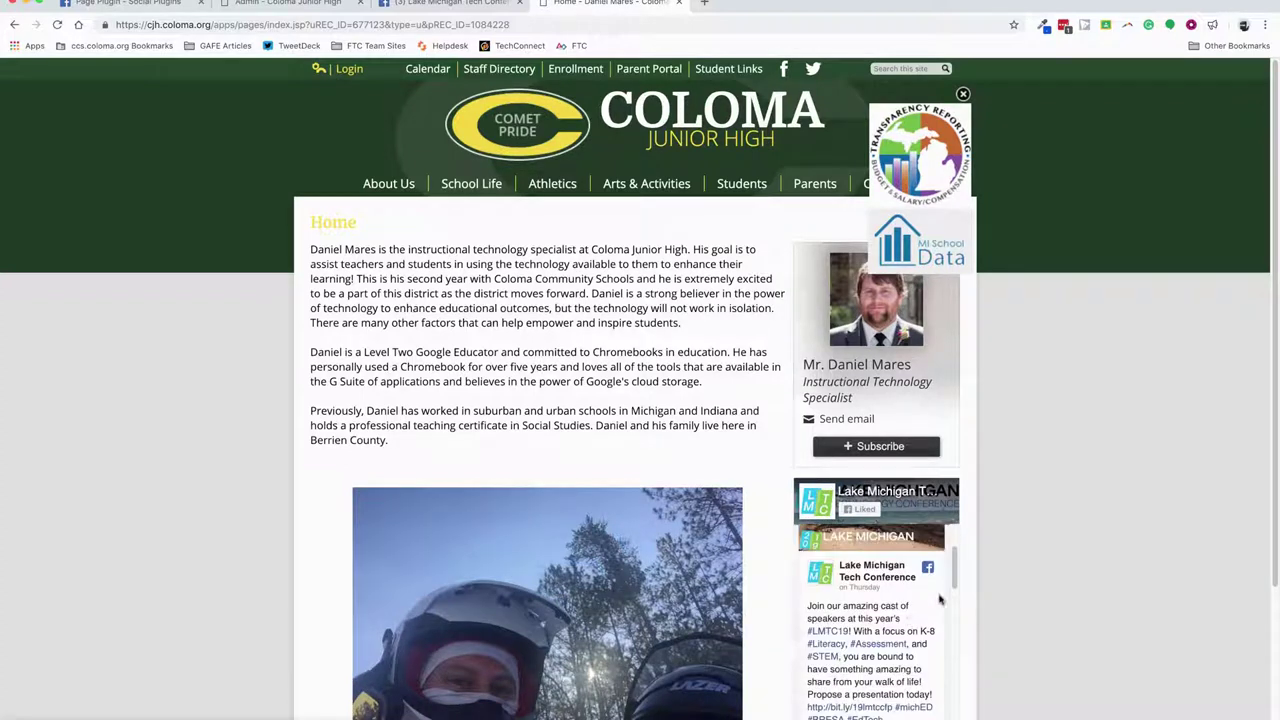
{"action": "scroll", "coordinate": [984, 580], "scroll_direction": "down", "scroll_amount": 3}
{"action": "scroll", "coordinate": [891, 503], "scroll_direction": "down", "scroll_amount": 3}
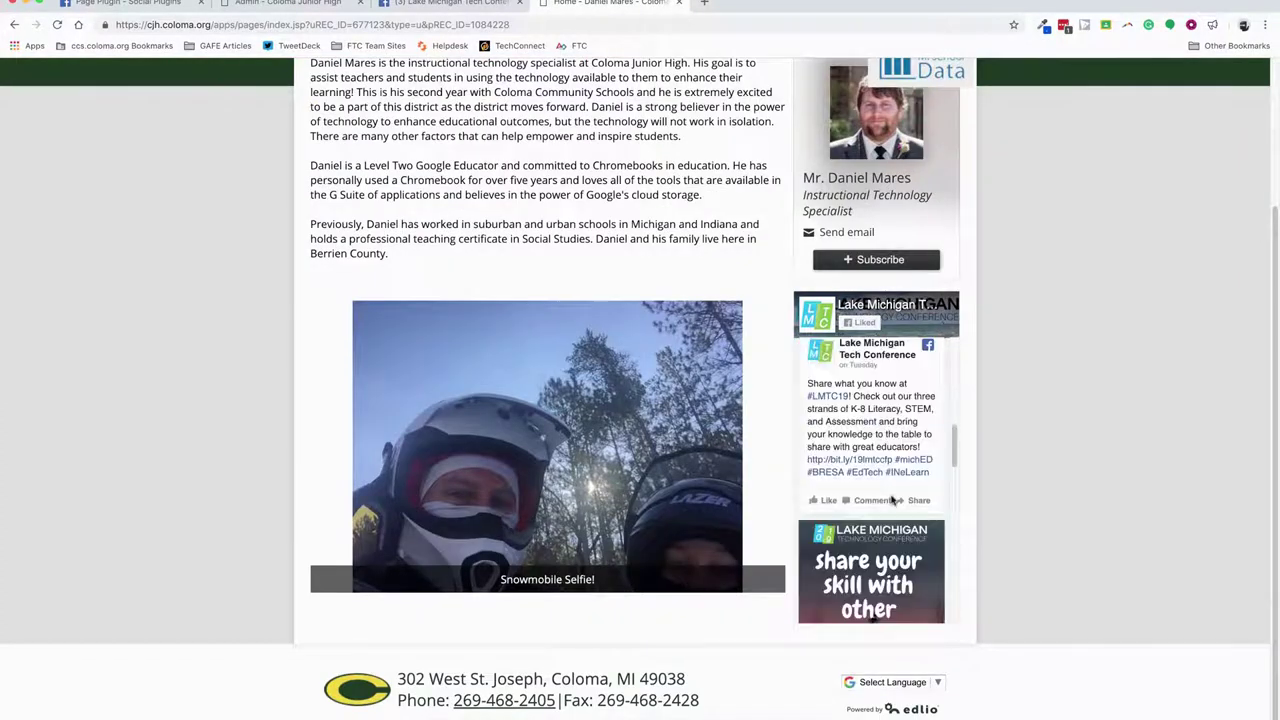
{"action": "scroll", "coordinate": [888, 500], "scroll_direction": "up", "scroll_amount": 10}
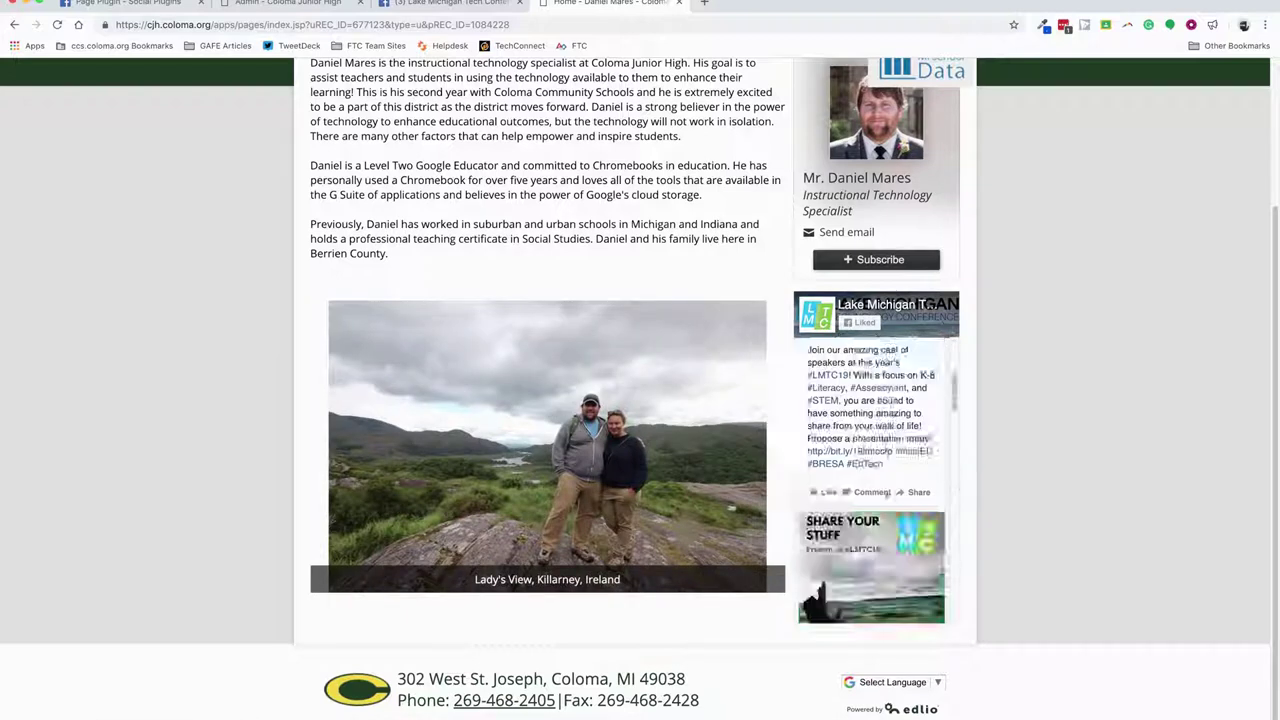
{"action": "scroll", "coordinate": [1006, 490], "scroll_direction": "up", "scroll_amount": 3}
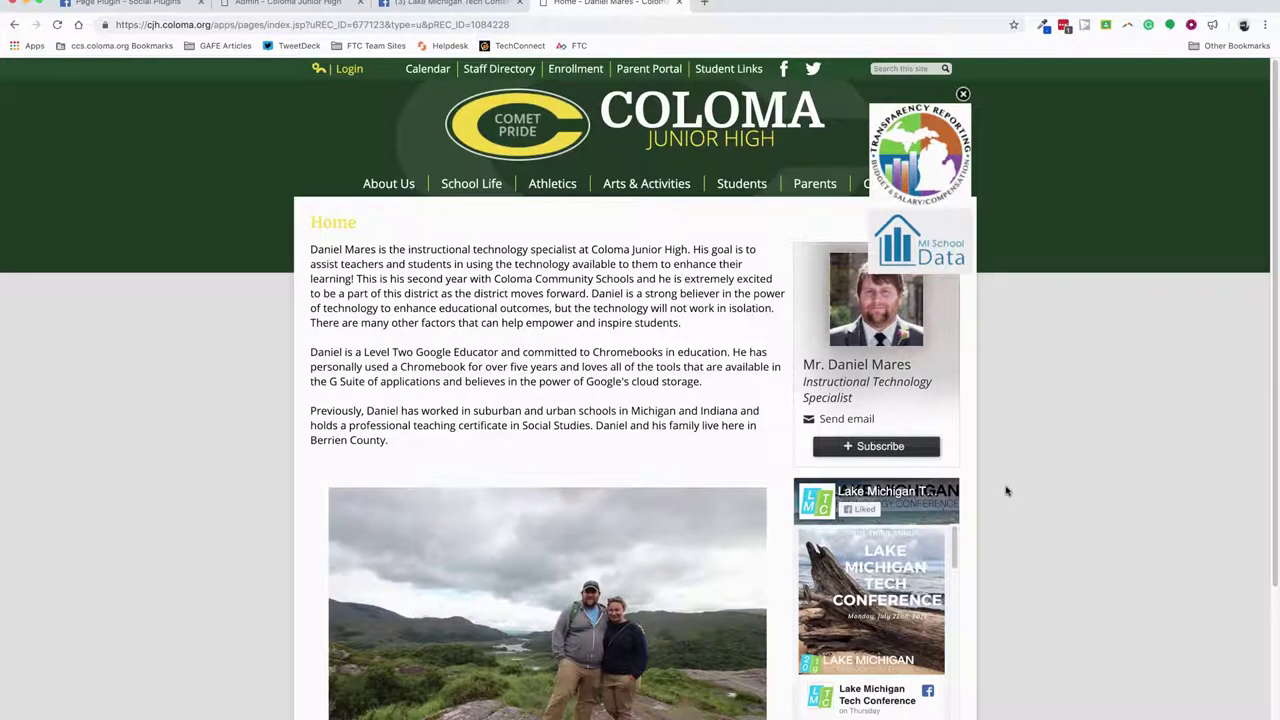